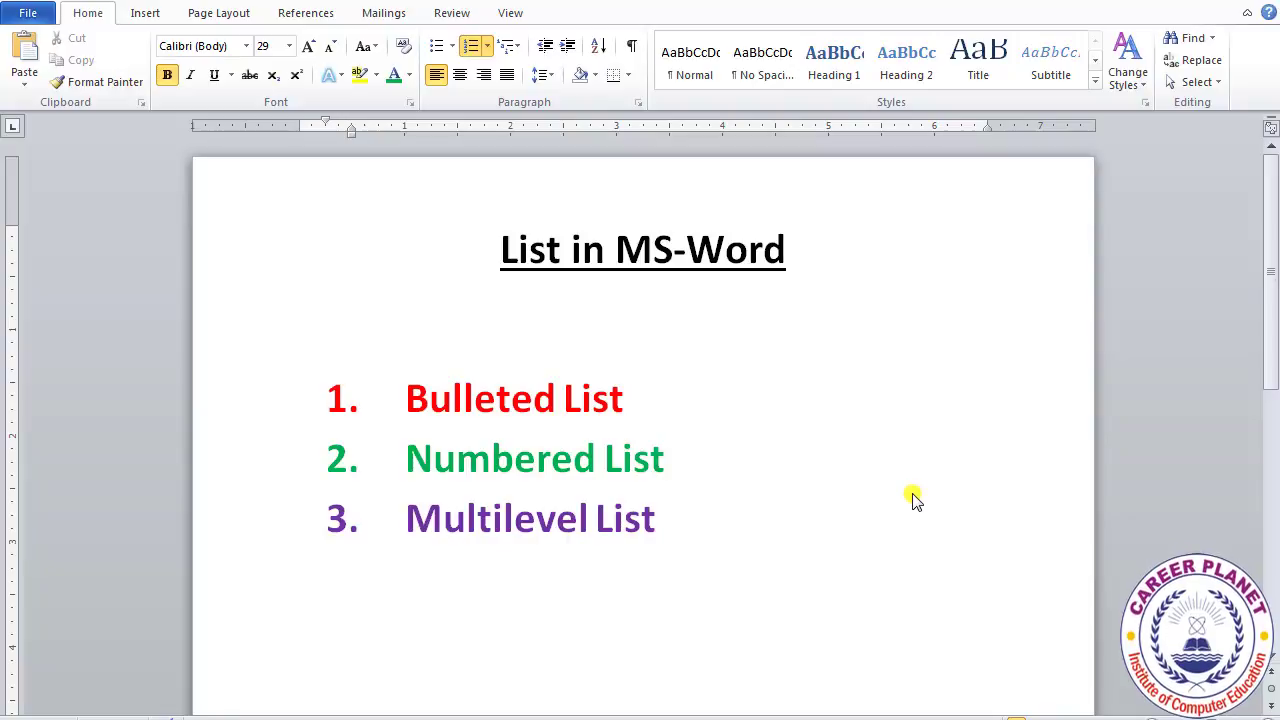
Step: Select and deselect the Bulleted List and Numbered List heading texts in turn
left_click(635, 250)
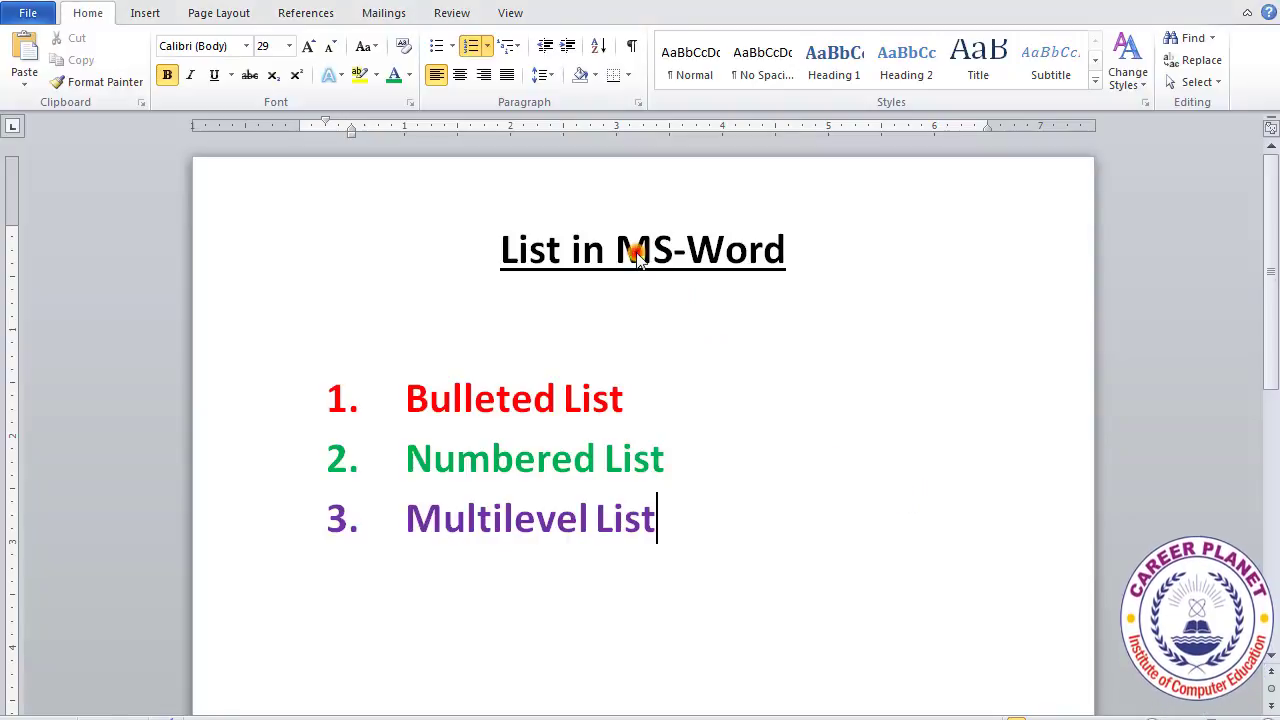
left_click(628, 402)
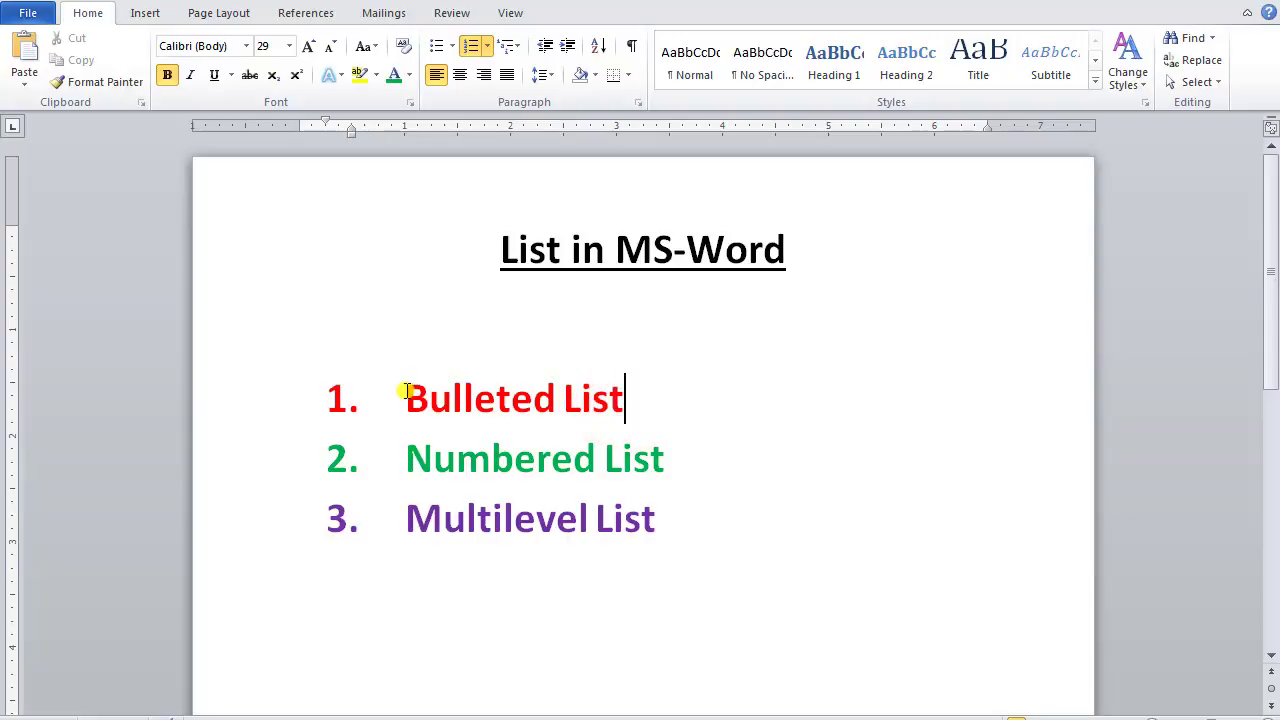
left_click_drag(407, 390, 621, 388)
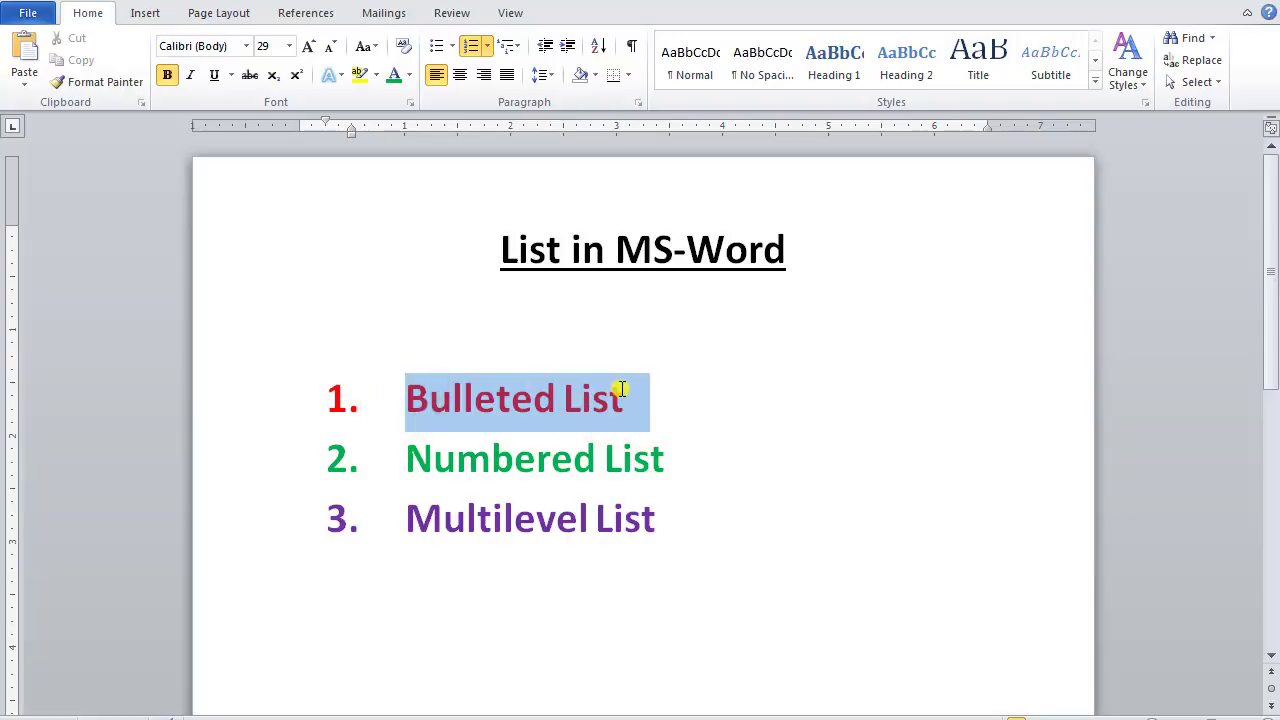
left_click(492, 438)
left_click_drag(407, 400, 635, 395)
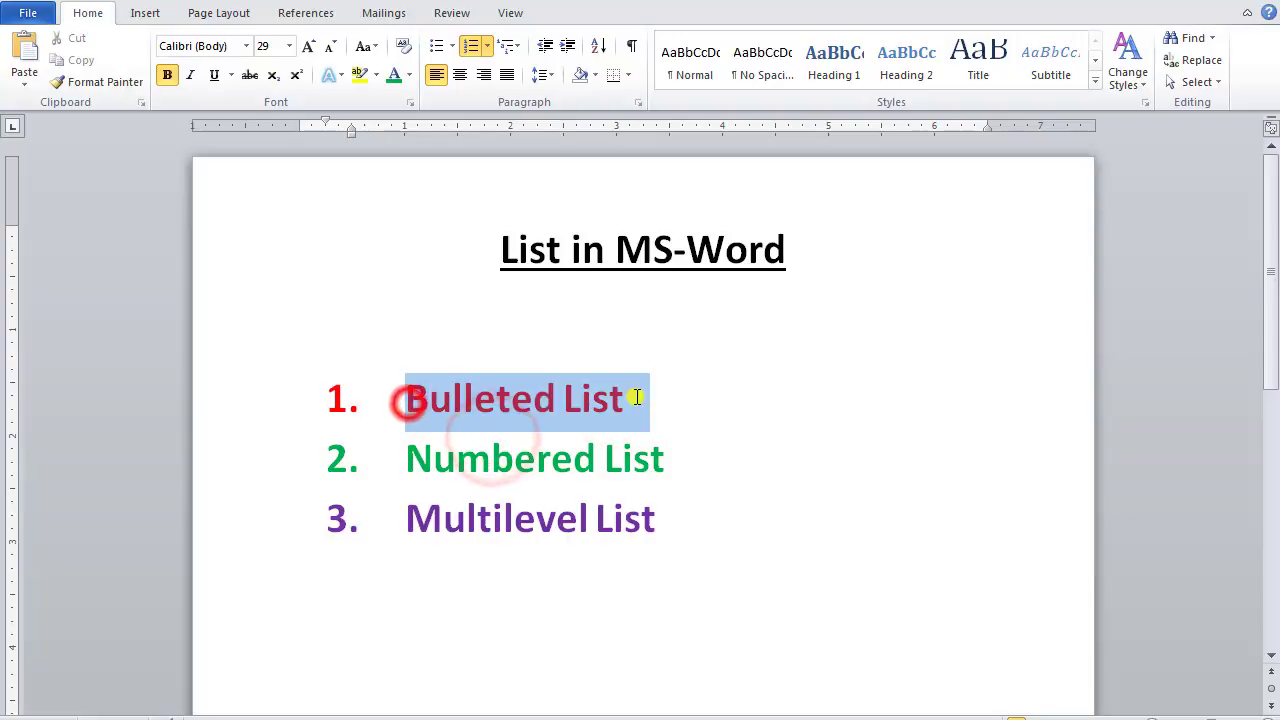
left_click(462, 460)
left_click_drag(408, 462, 657, 454)
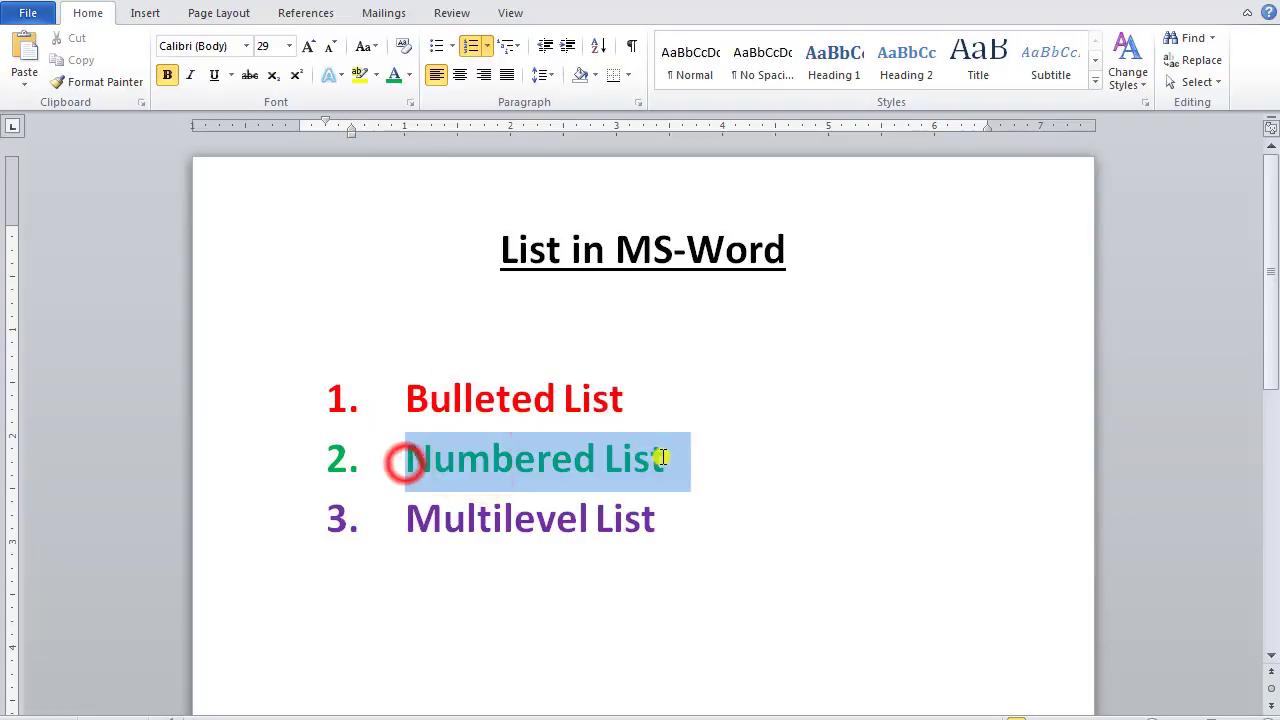
left_click(509, 514)
Step: Select and deselect the Multilevel List and Bulleted List heading texts, ending after Multilevel List
left_click(403, 517)
left_click_drag(405, 517, 691, 517)
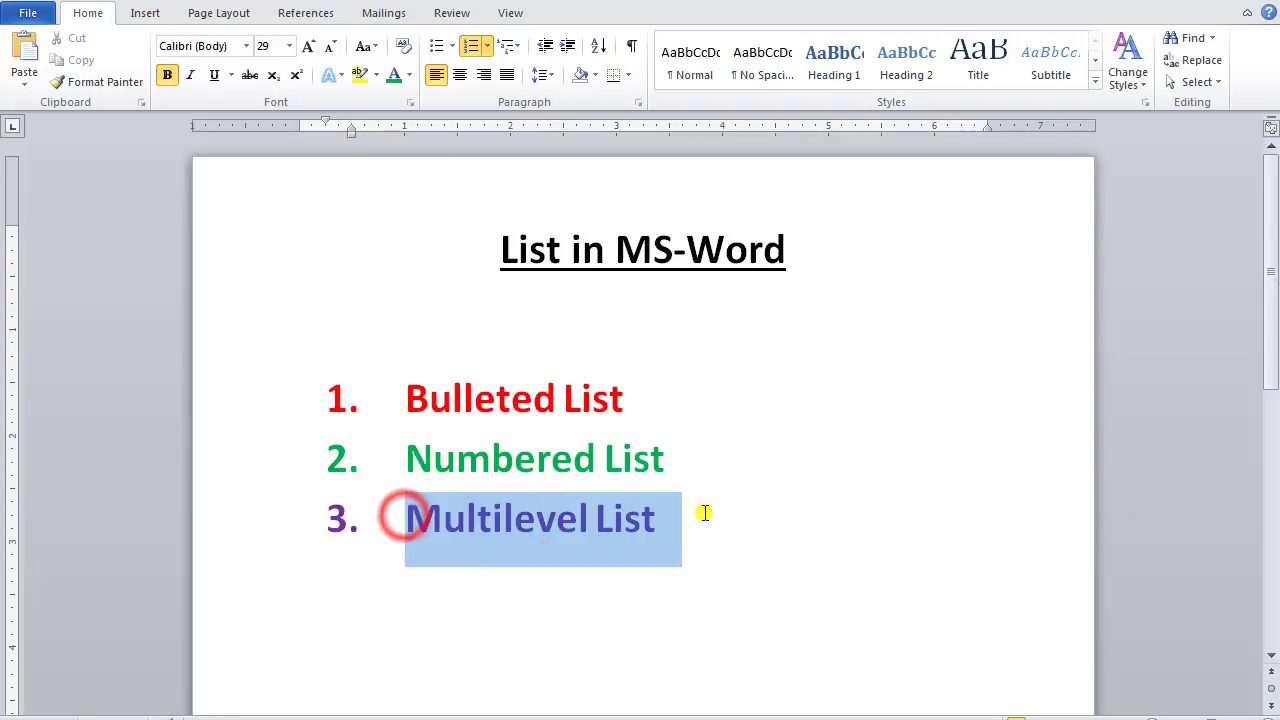
left_click(675, 533)
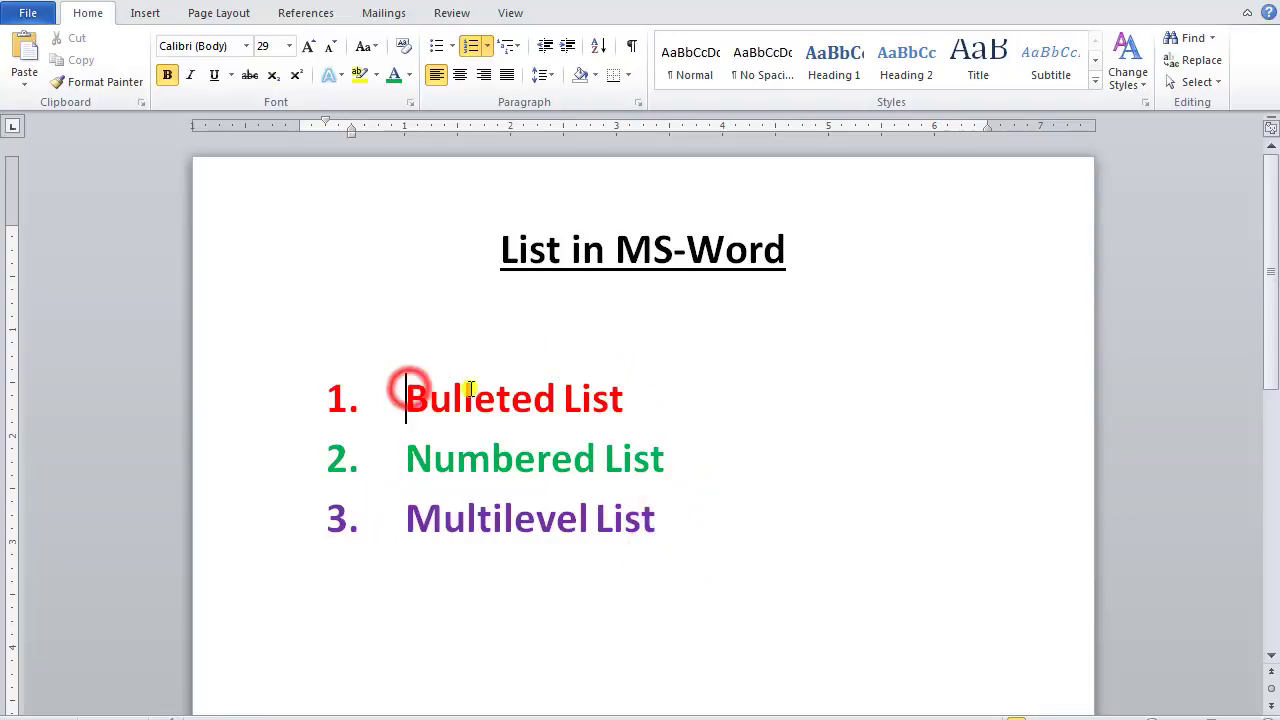
left_click_drag(409, 392, 596, 389)
left_click(597, 458)
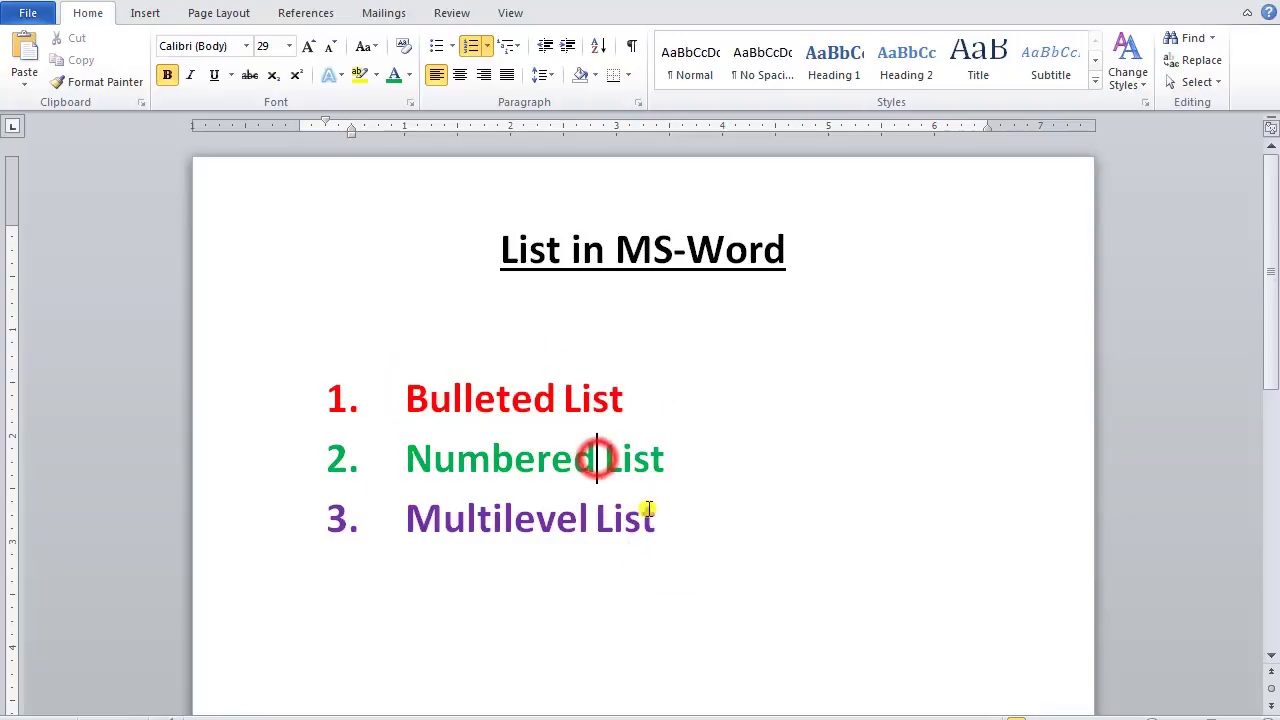
left_click(661, 517)
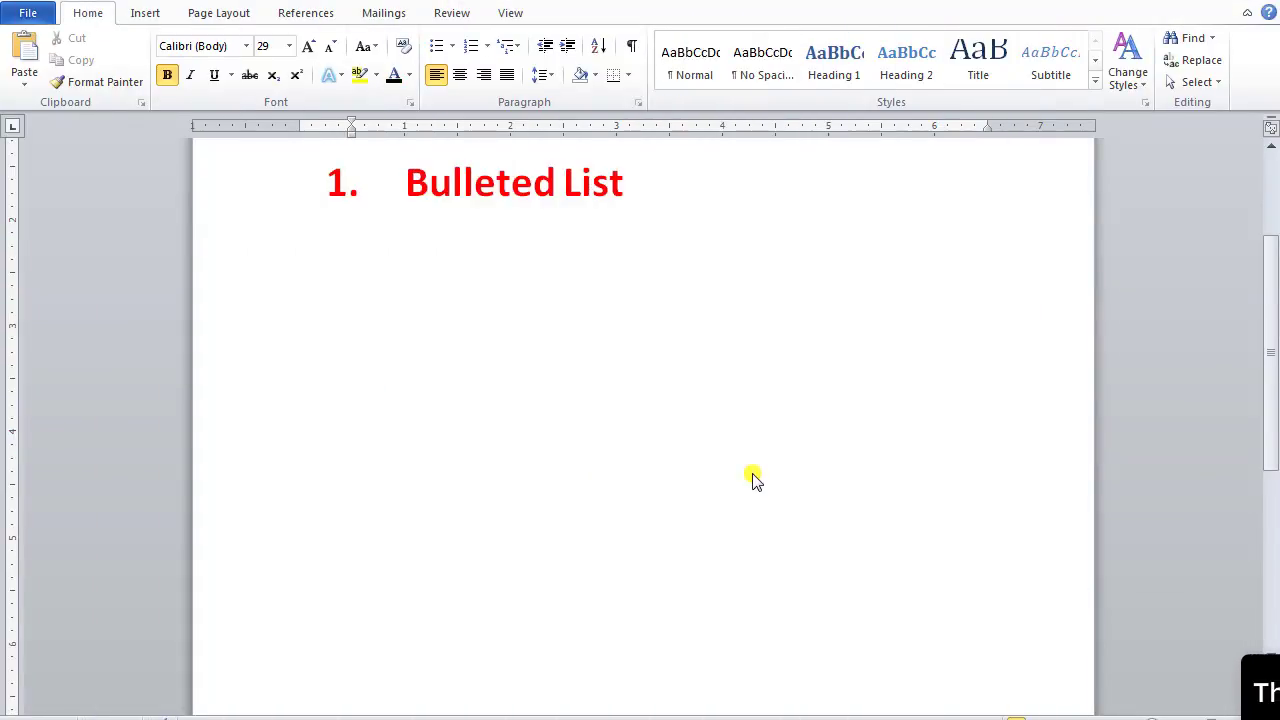
Step: Type 'tv' and 'cpu' on the empty line under Bulleted List and select both lines
left_click(645, 183)
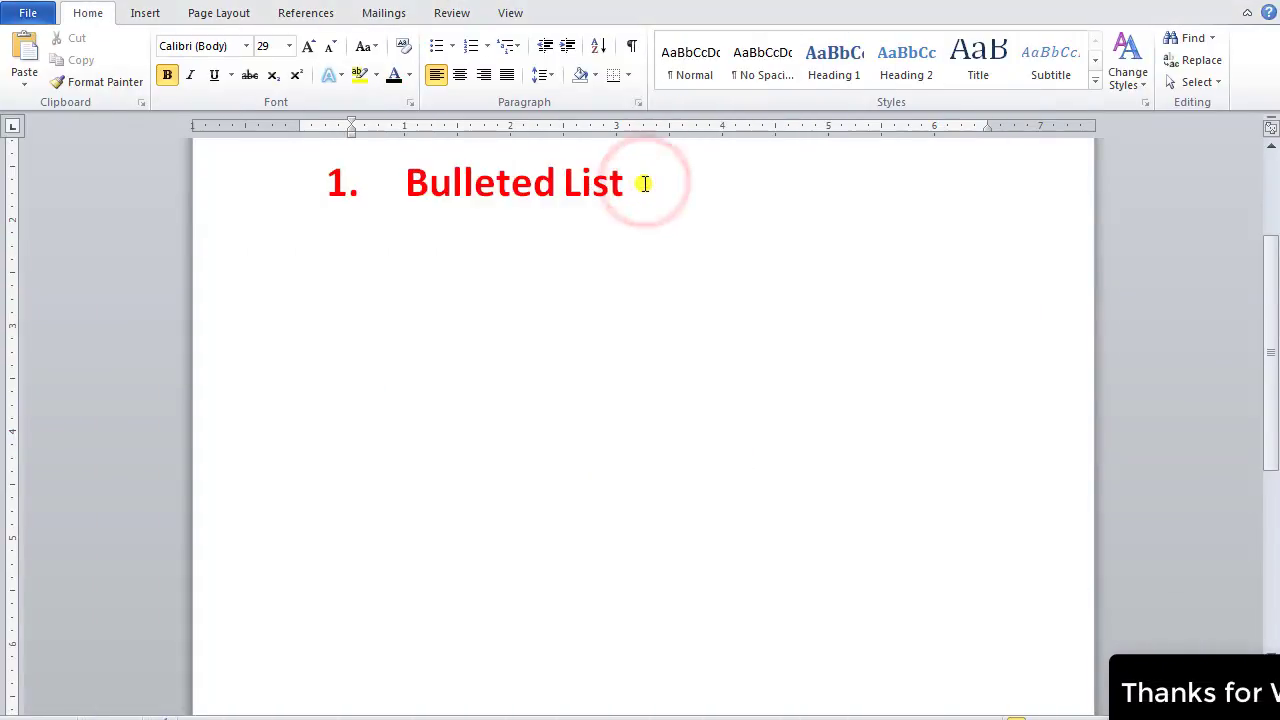
triple_click(645, 183)
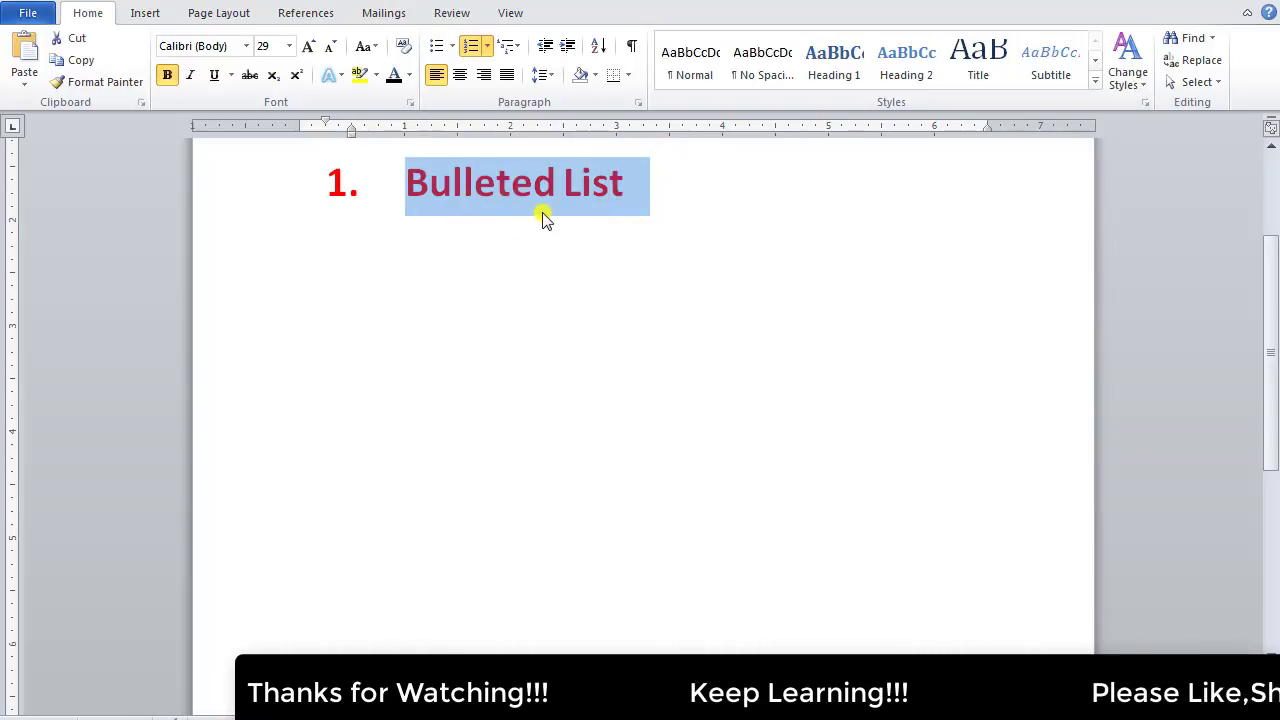
left_click(489, 290)
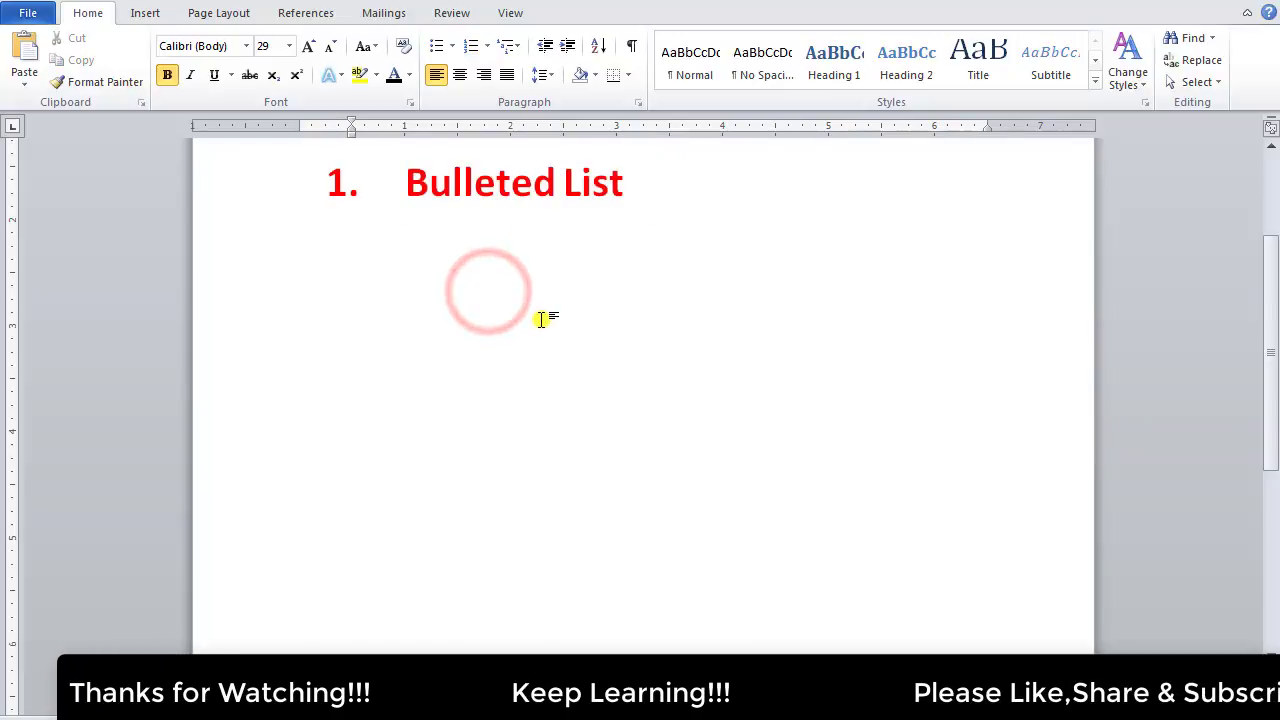
type("tv")
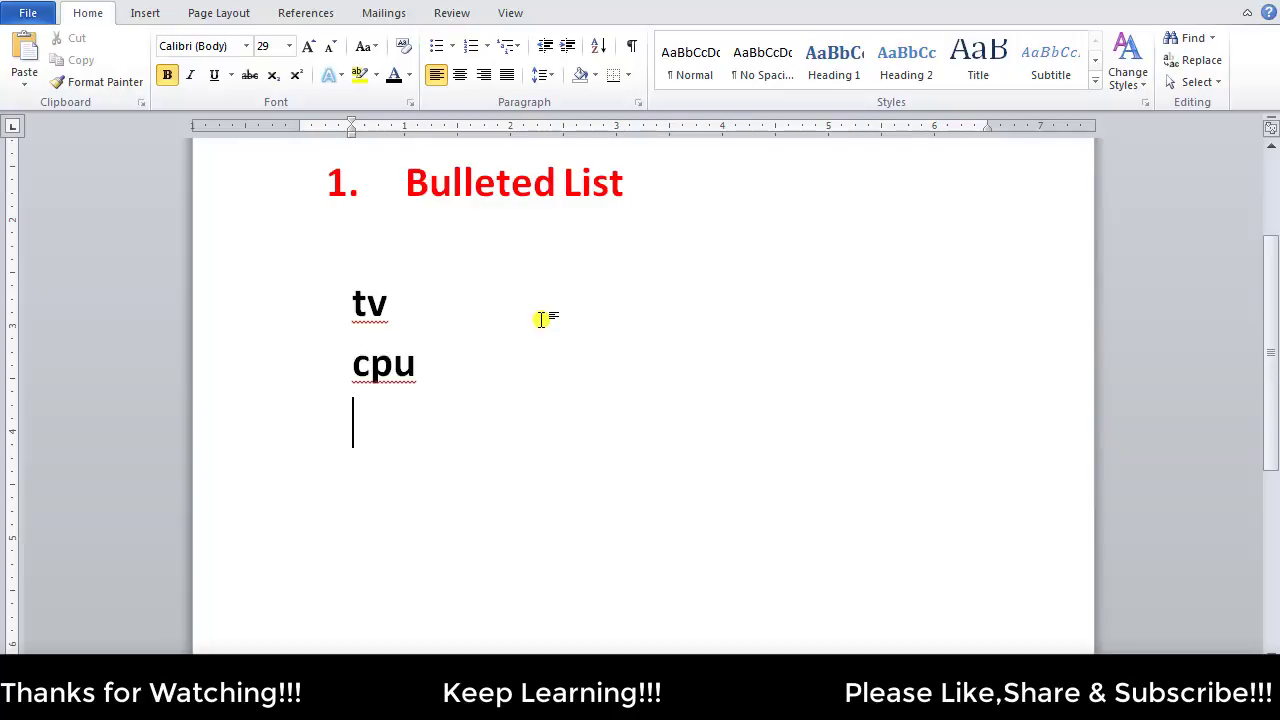
left_click_drag(351, 295, 409, 360)
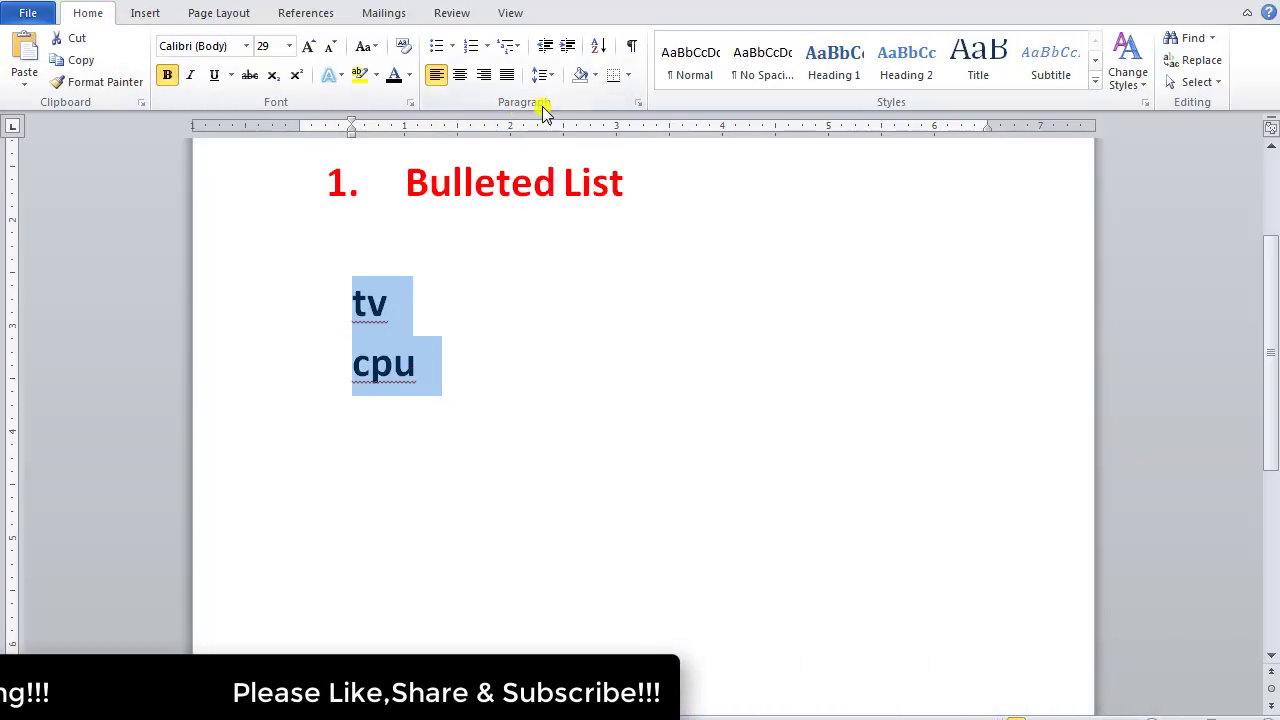
Step: Bullet tv and cpu, then add 'mouse' and 'kb' as bulleted items and end the list
left_click(437, 47)
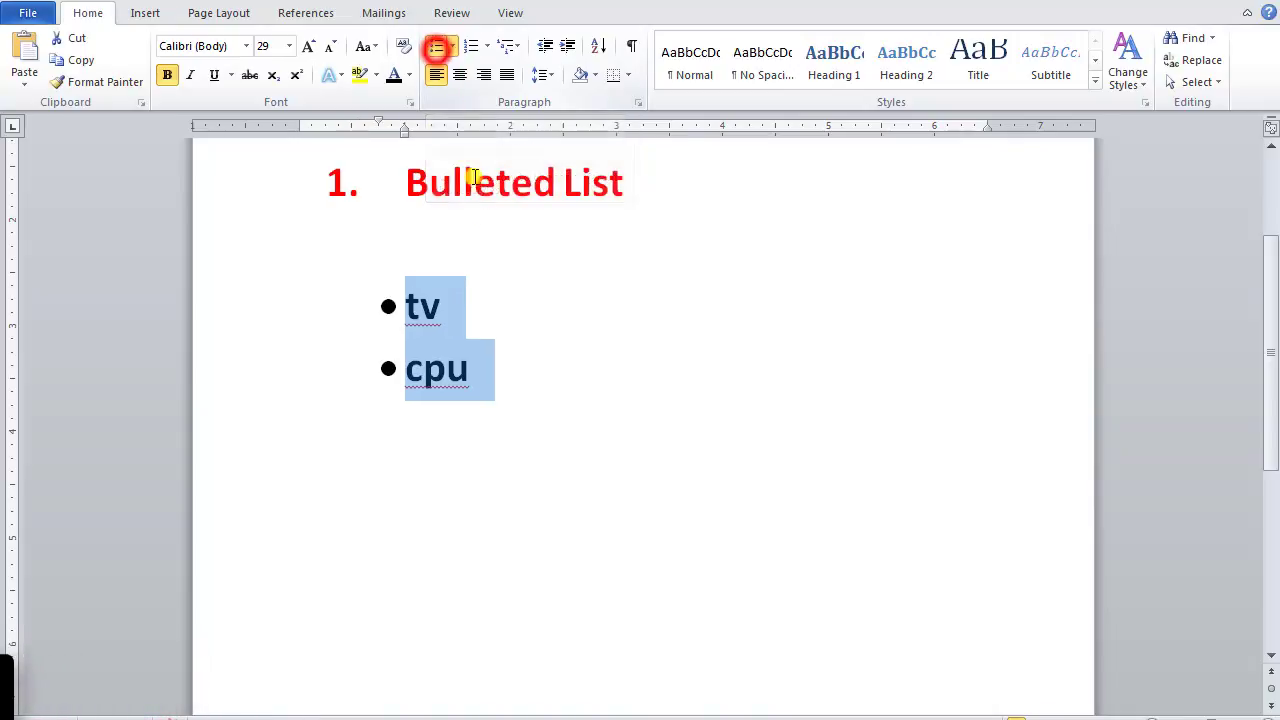
left_click(419, 331)
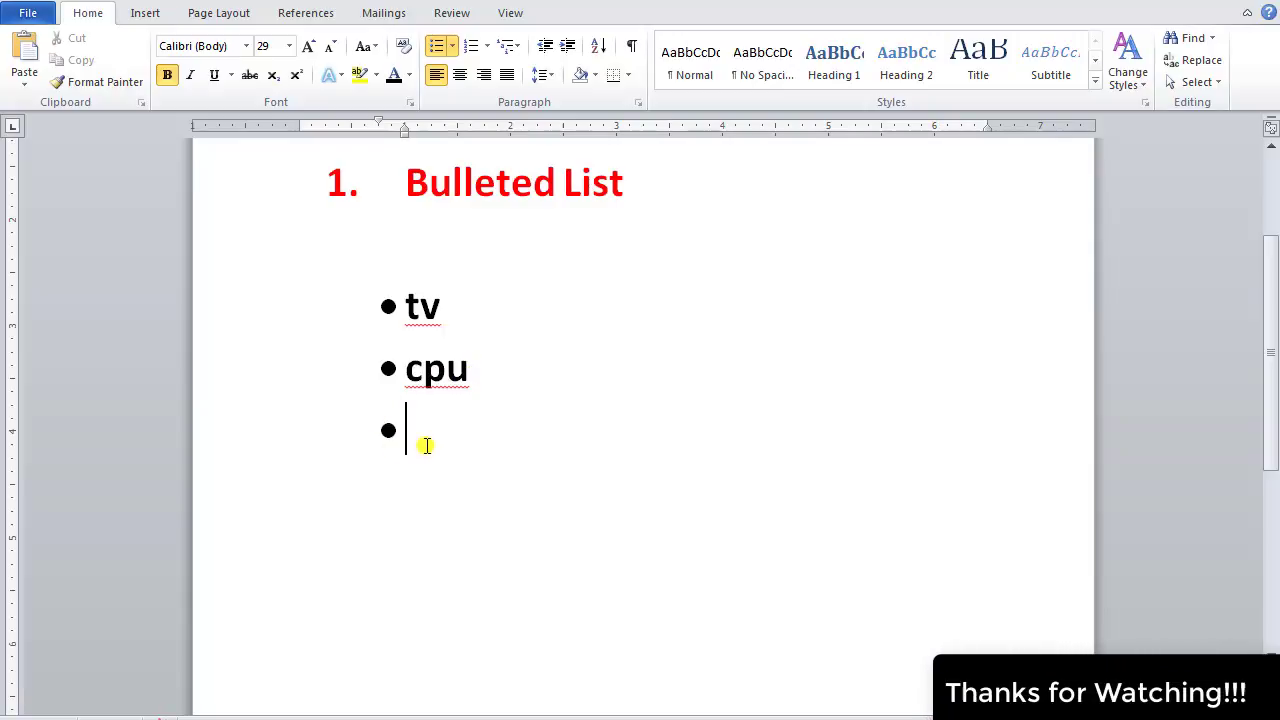
type("mous")
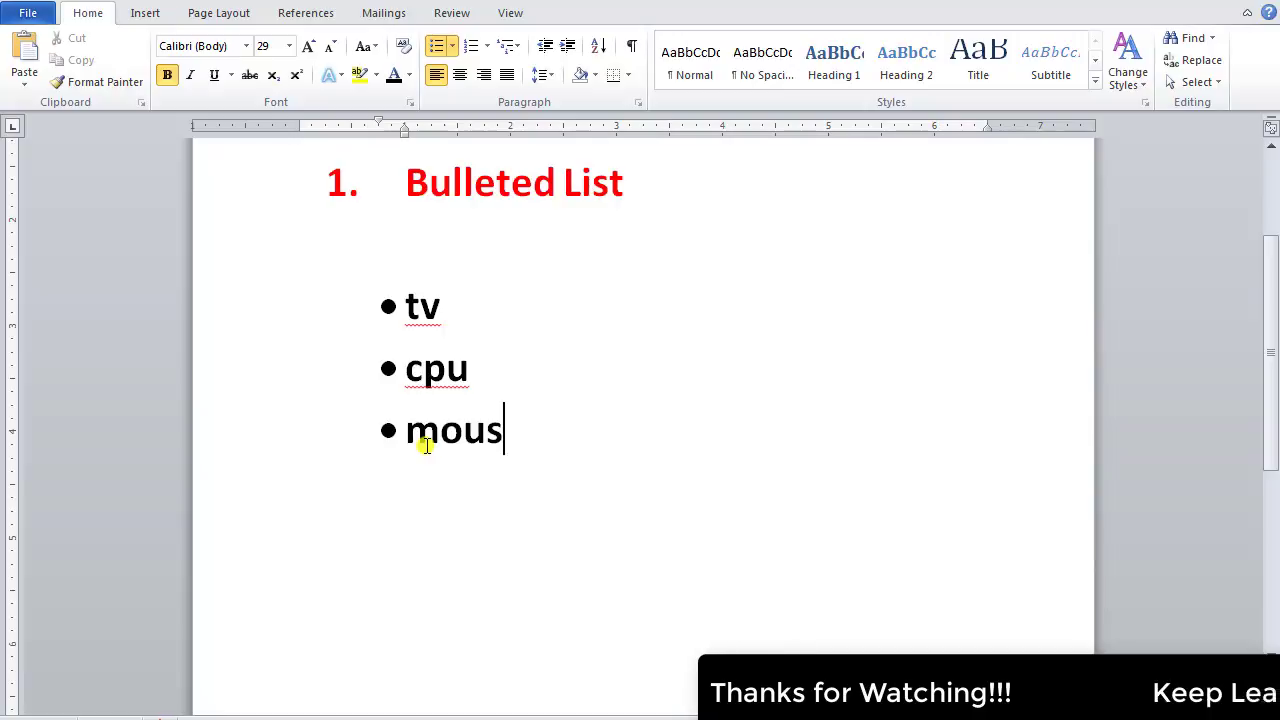
type("e")
key("Return")
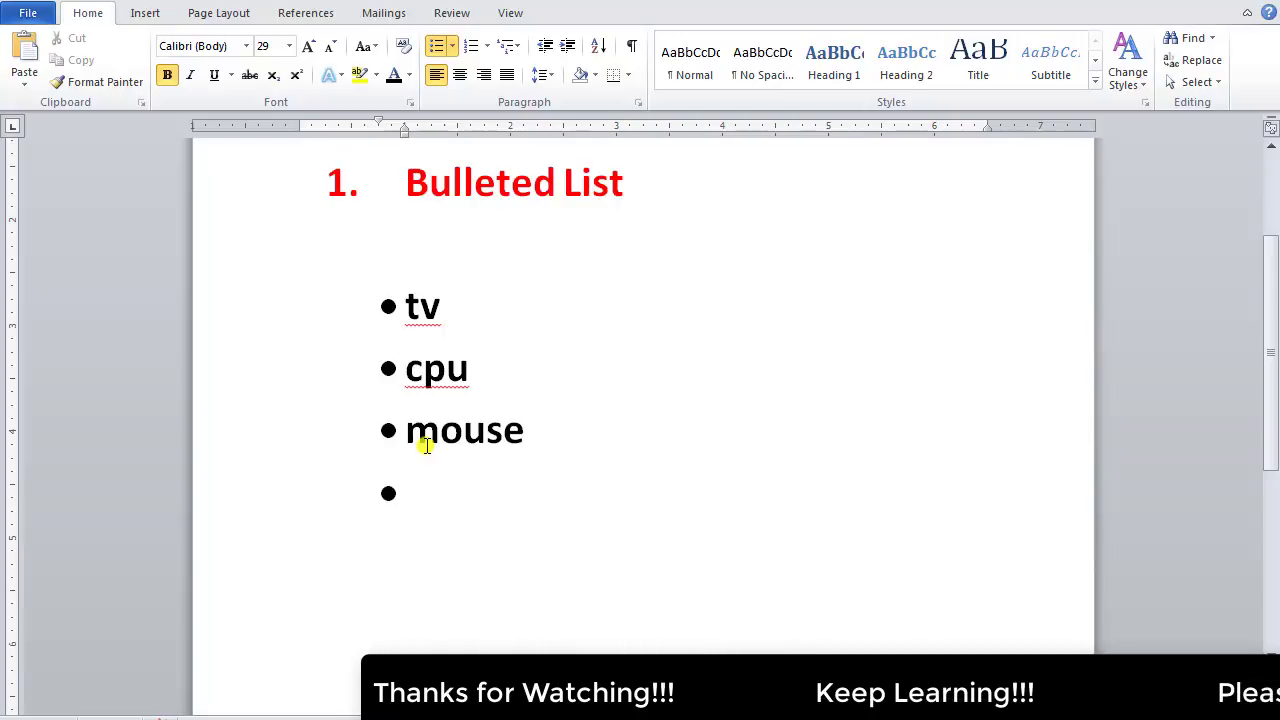
type("kb")
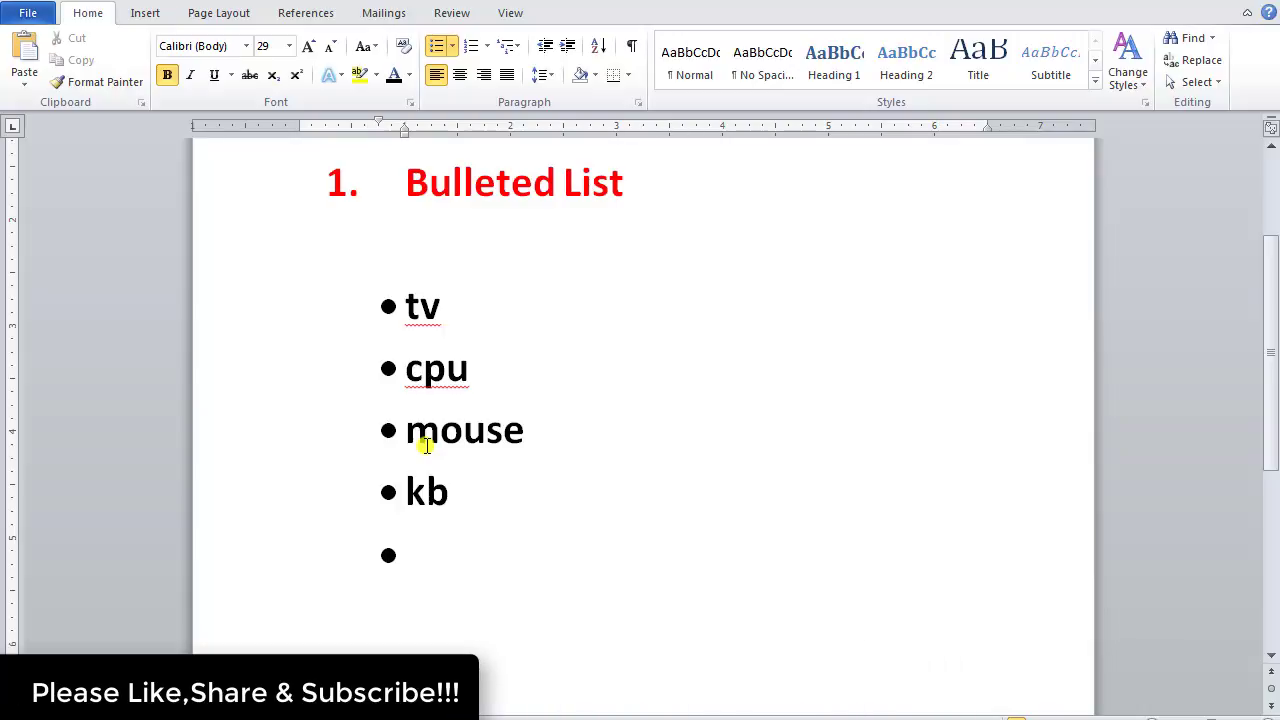
key("Return")
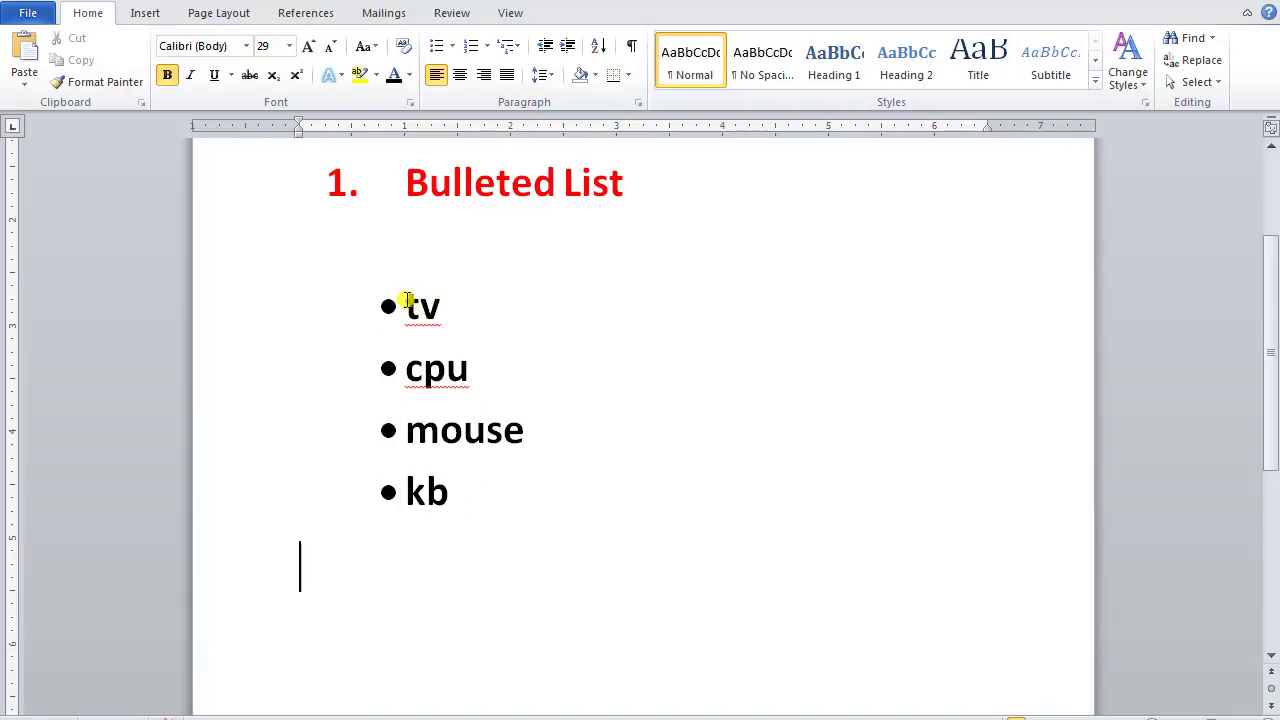
Step: Switch the tv, cpu, mouse and kb bullets to four-diamond symbols
left_click_drag(405, 300, 468, 467)
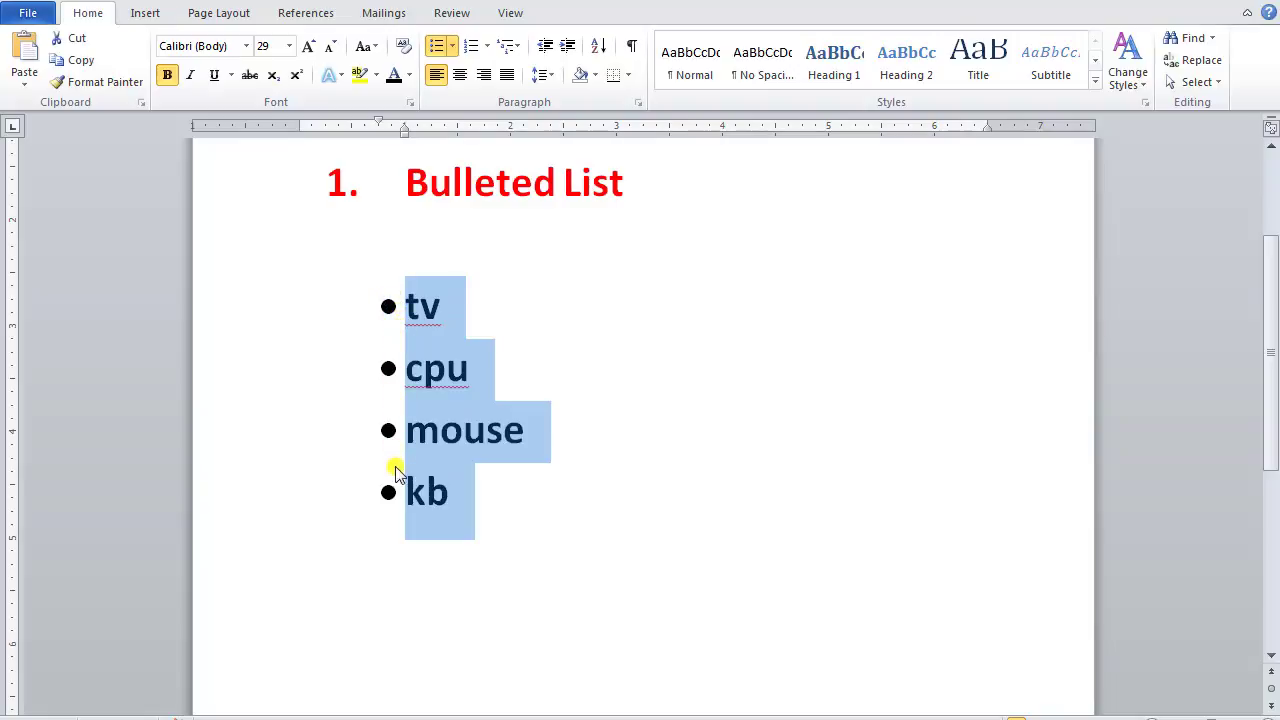
left_click(460, 408)
left_click_drag(400, 301, 481, 477)
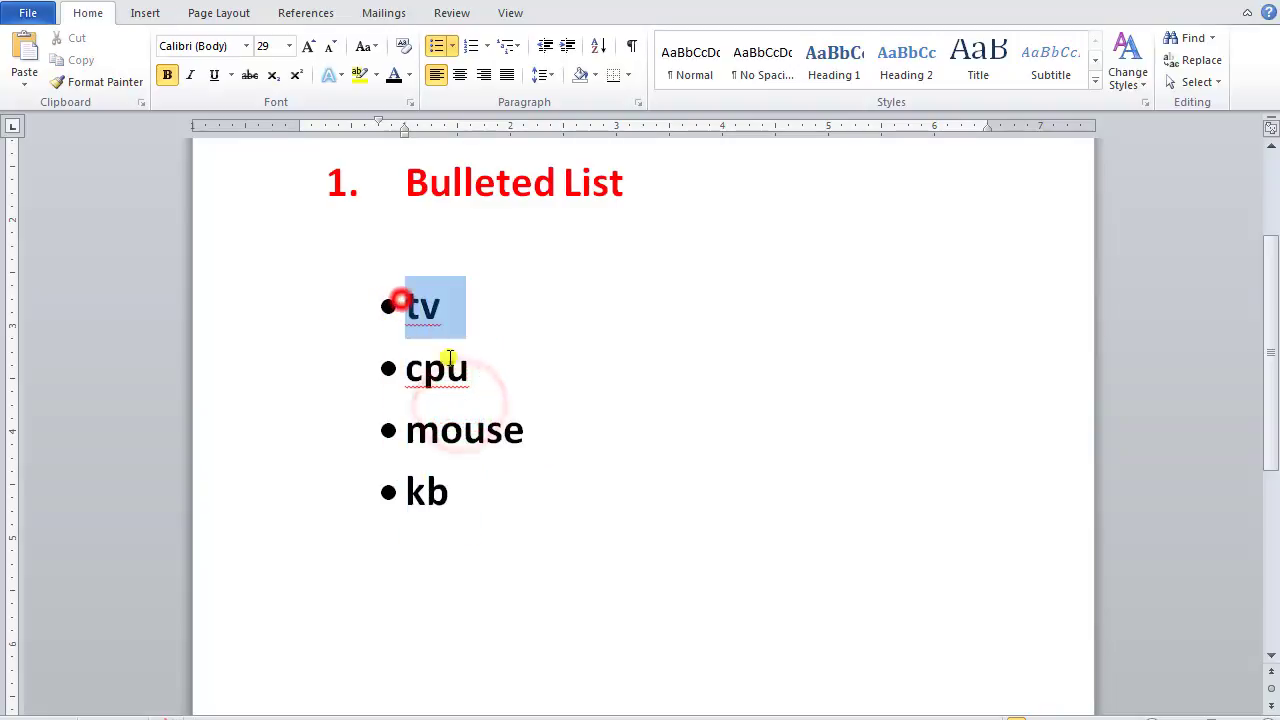
left_click(453, 47)
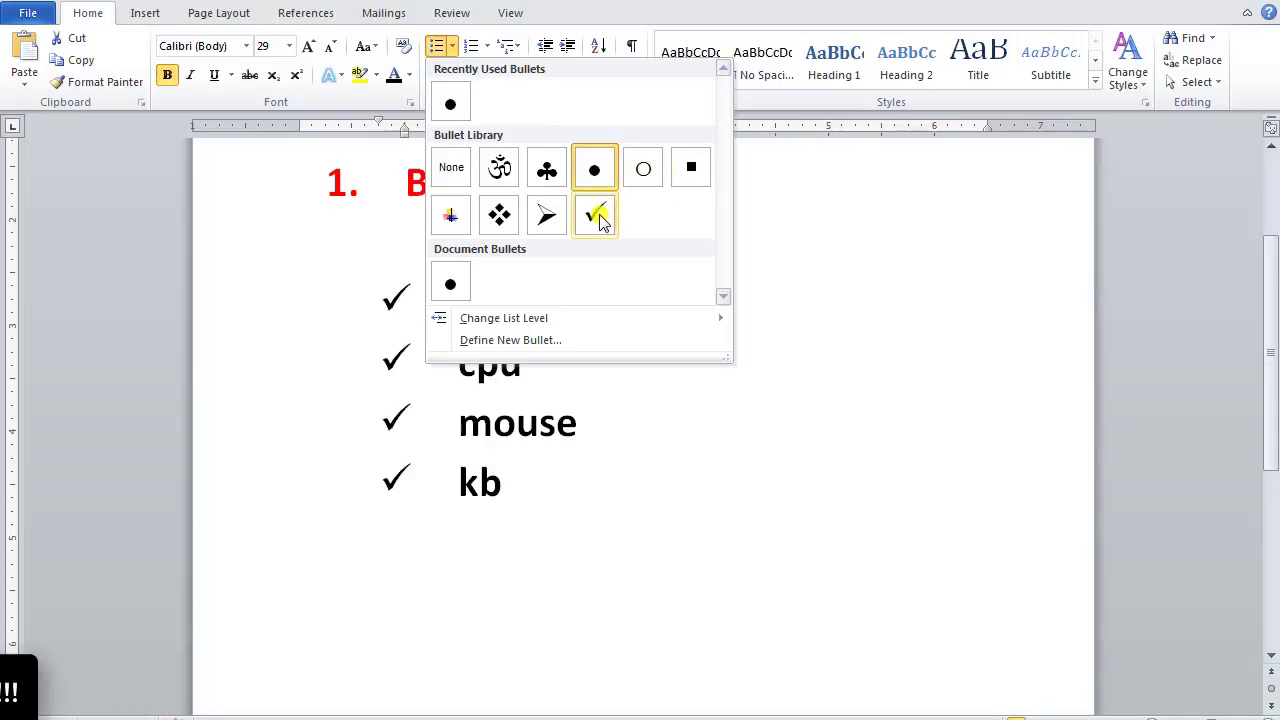
left_click(510, 222)
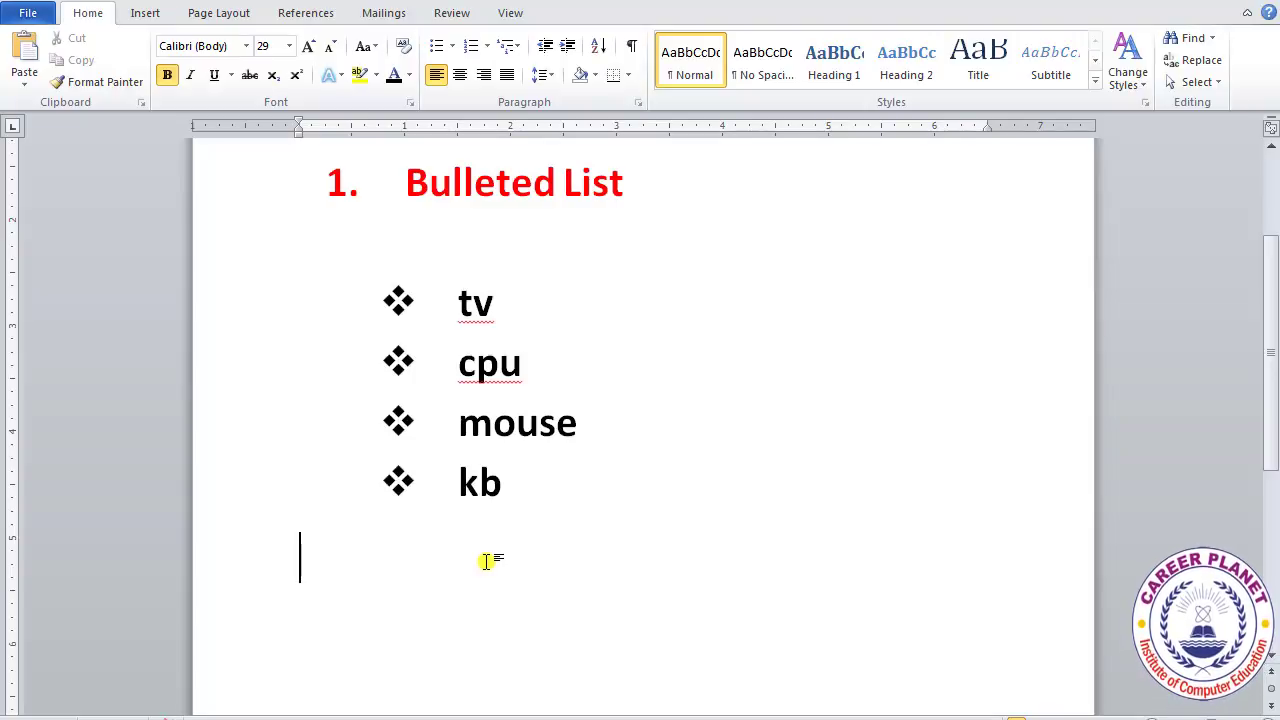
Step: Redefine the four items' bullets as the curly Wingdings 155 ornament symbol
left_click_drag(447, 289, 502, 485)
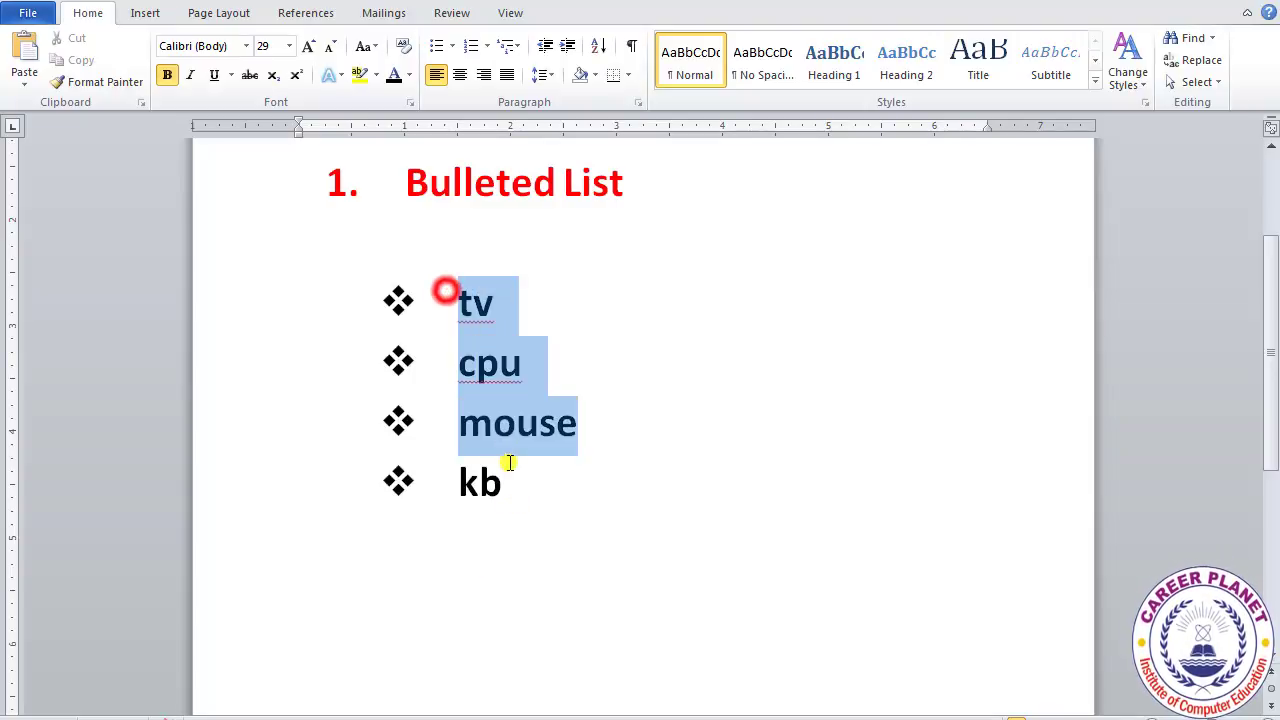
left_click(453, 47)
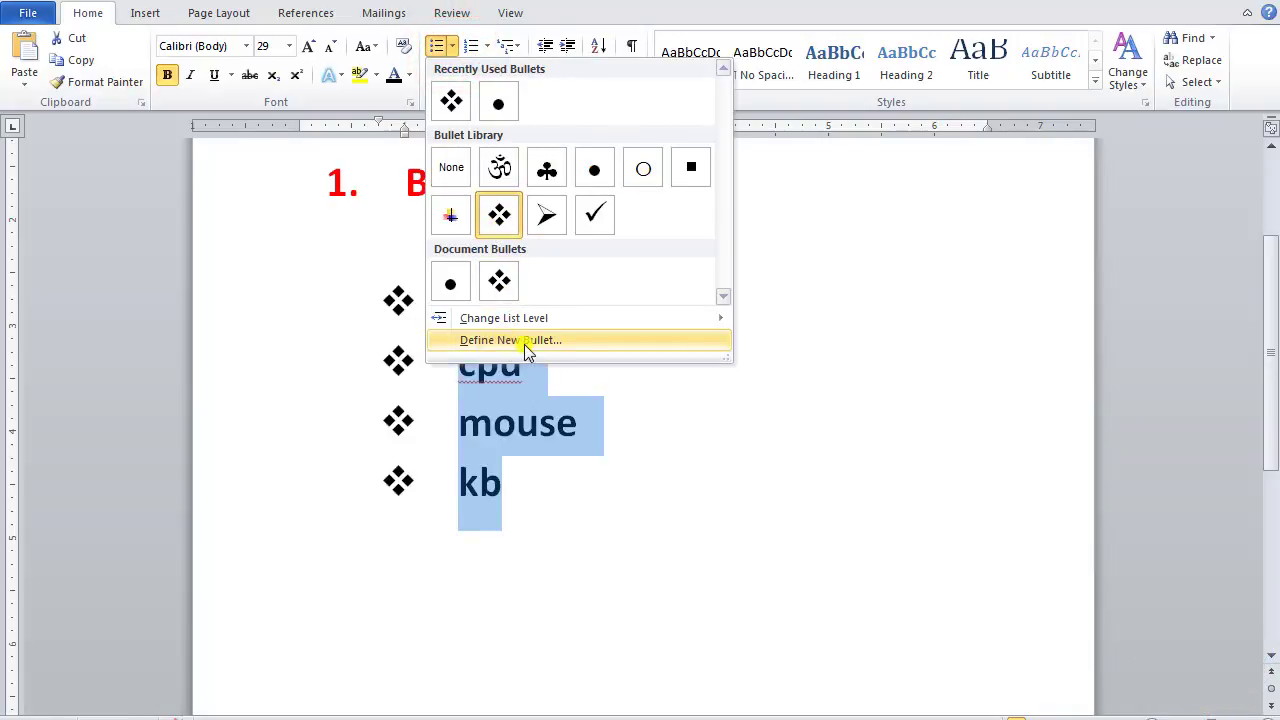
left_click(524, 344)
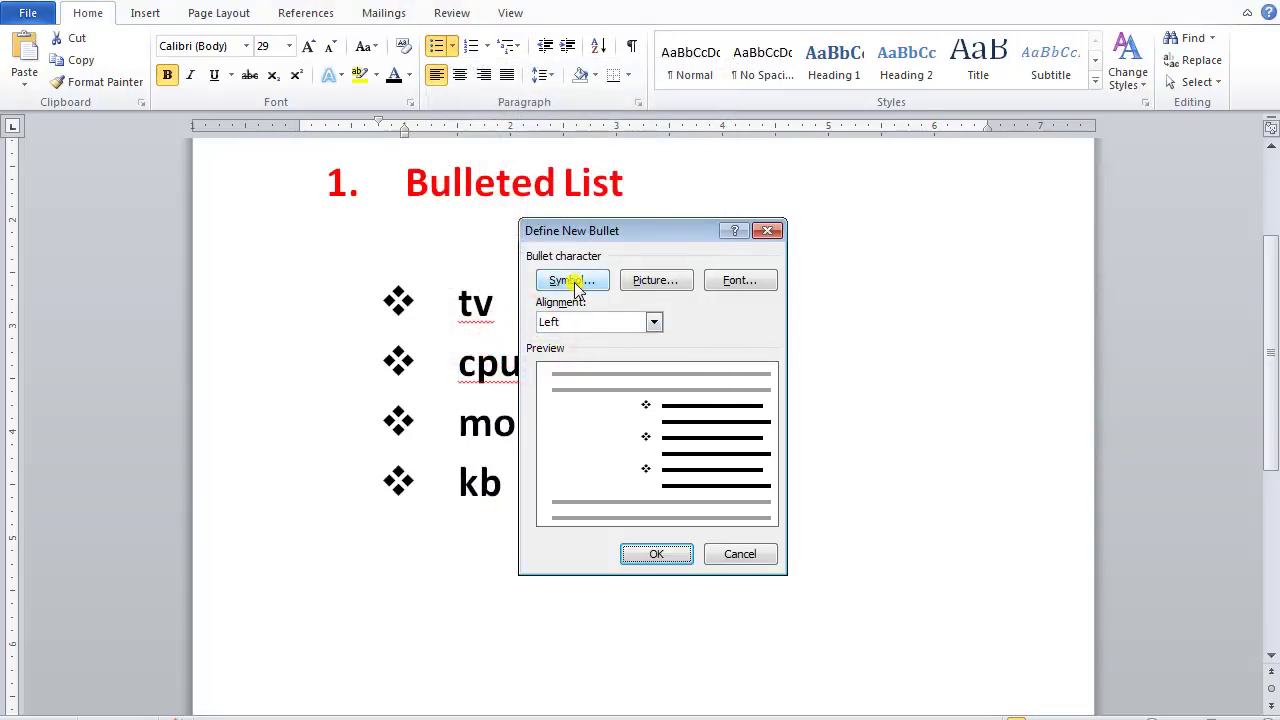
left_click(576, 284)
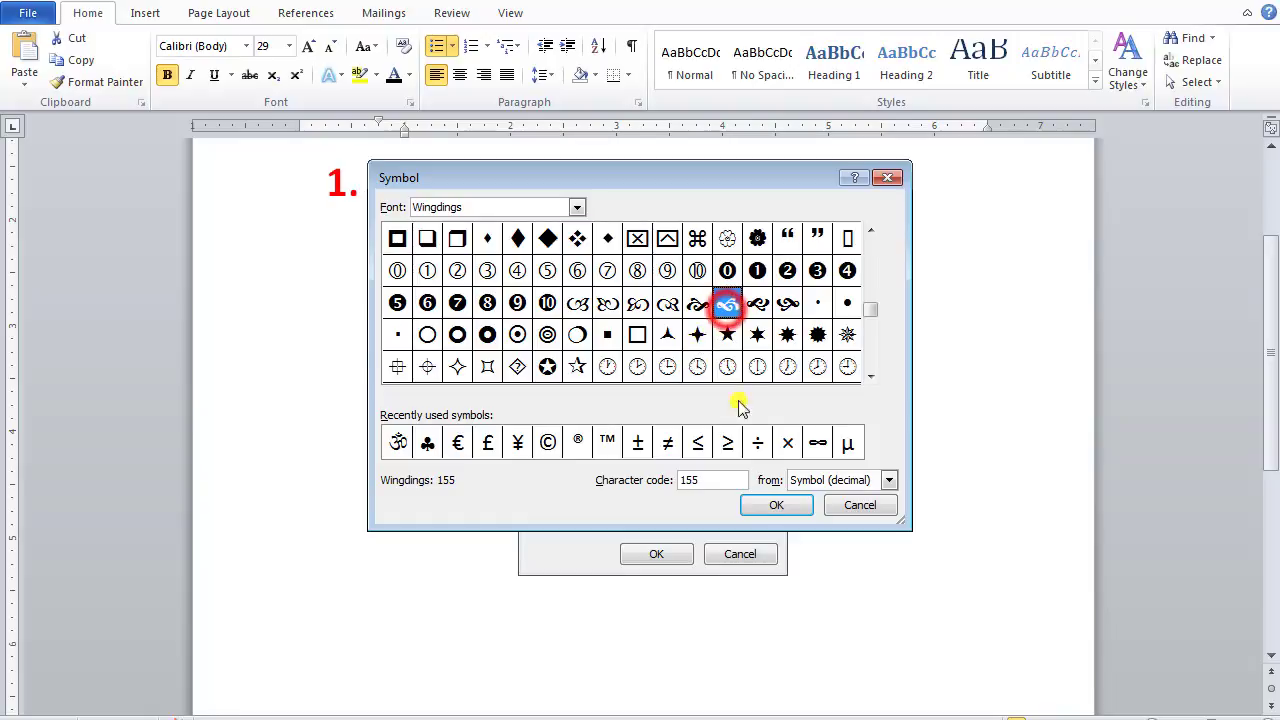
left_click(778, 505)
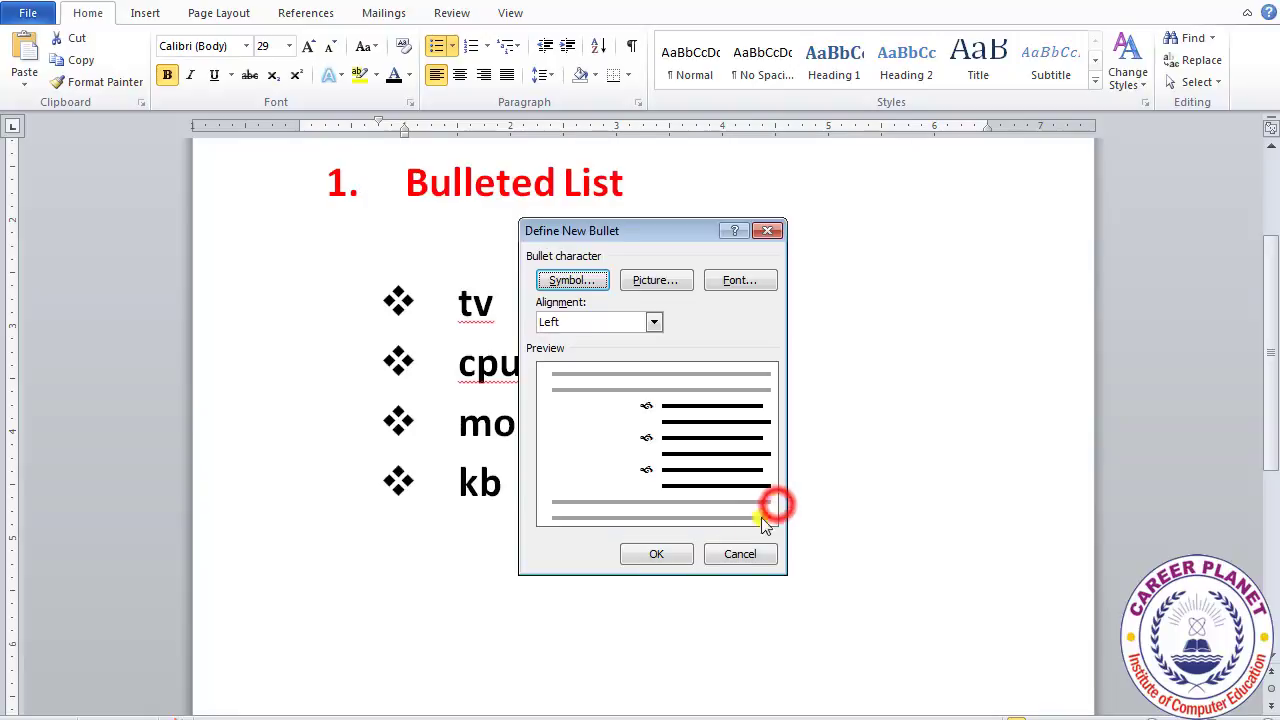
left_click(660, 556)
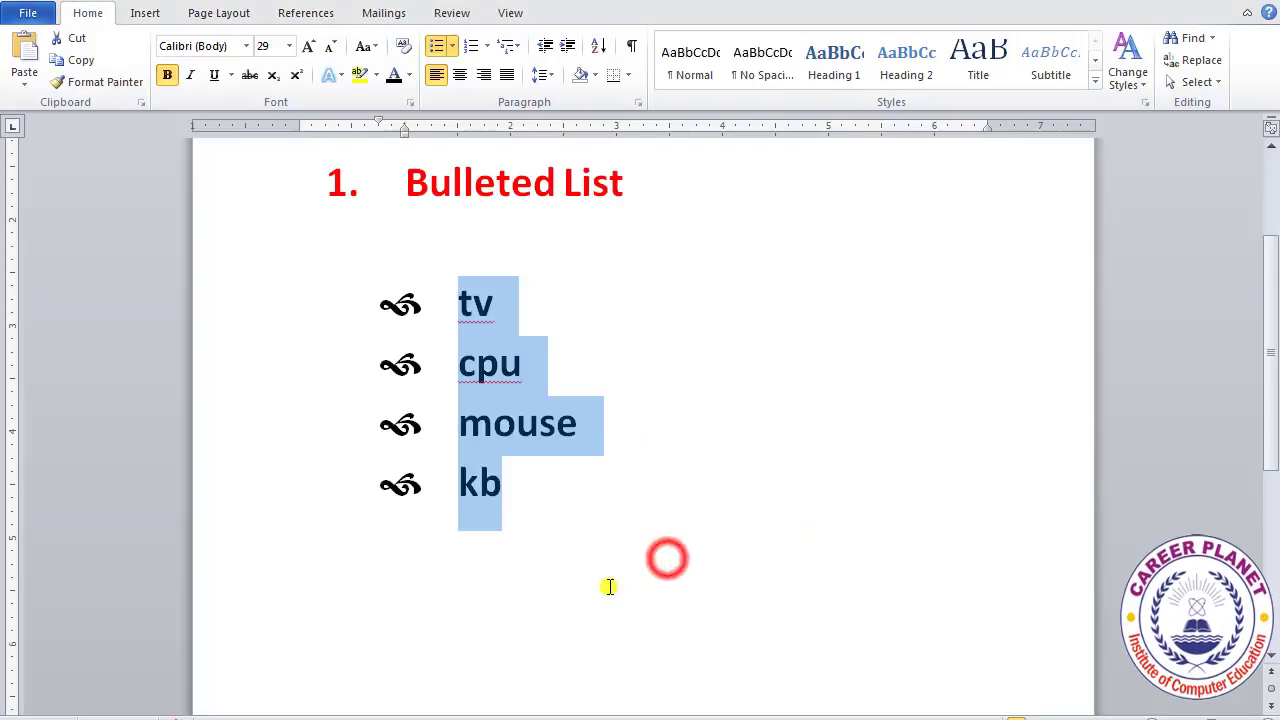
Step: Start a new bulleted line below kb and type 'klkl'
left_click(534, 483)
key("Return")
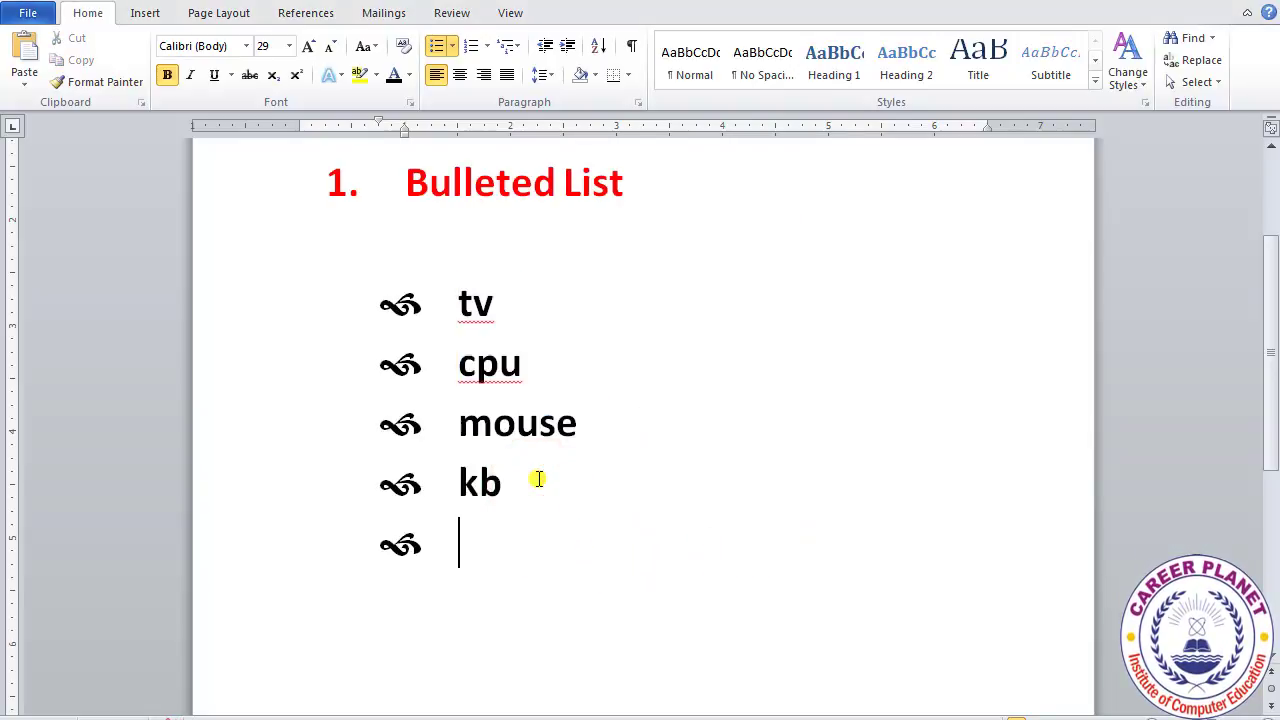
type("klkl")
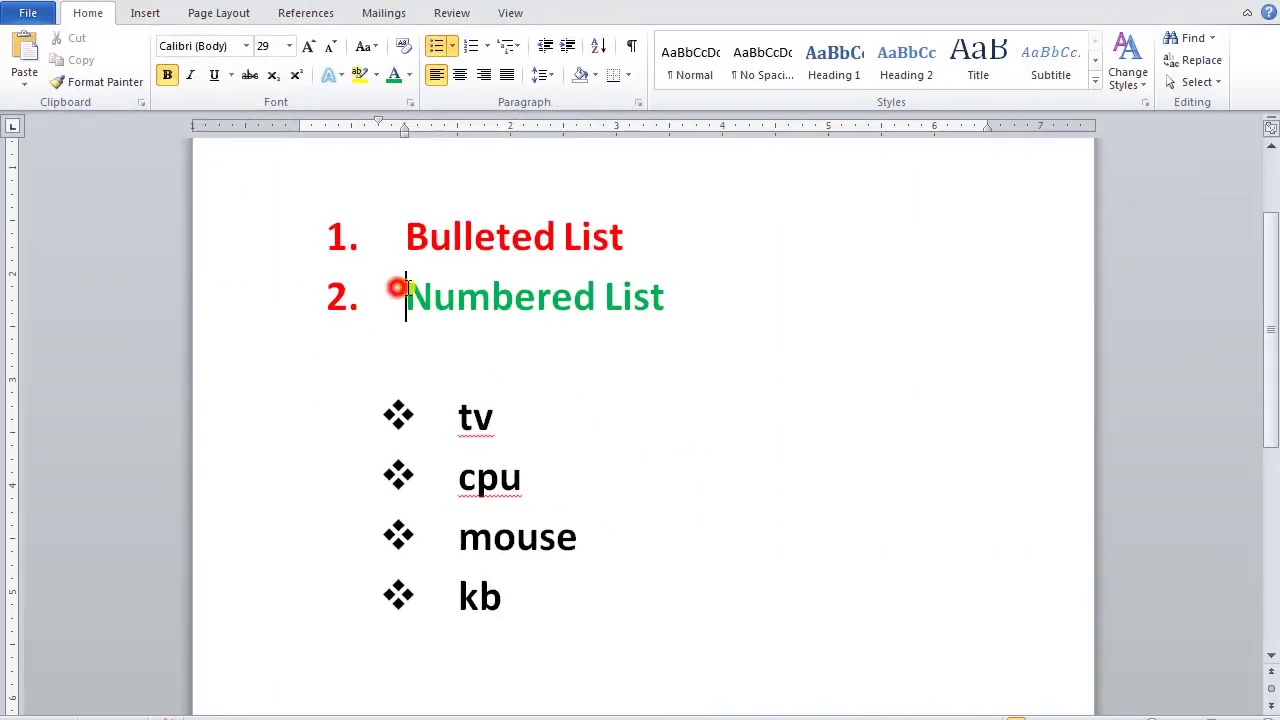
Step: Select the green 'Numbered List' heading text
left_click_drag(398, 289, 651, 294)
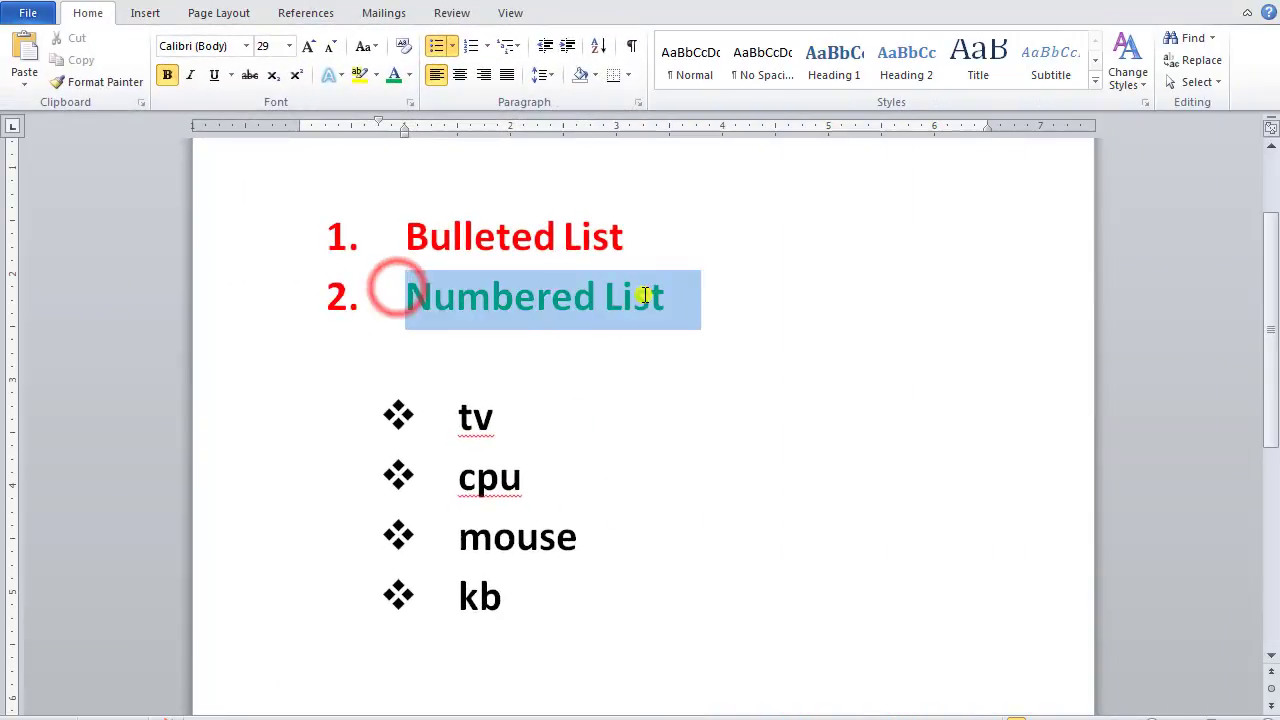
Step: Number the tv, cpu, mouse and kb items 1 to 4, then reselect them
left_click(643, 407)
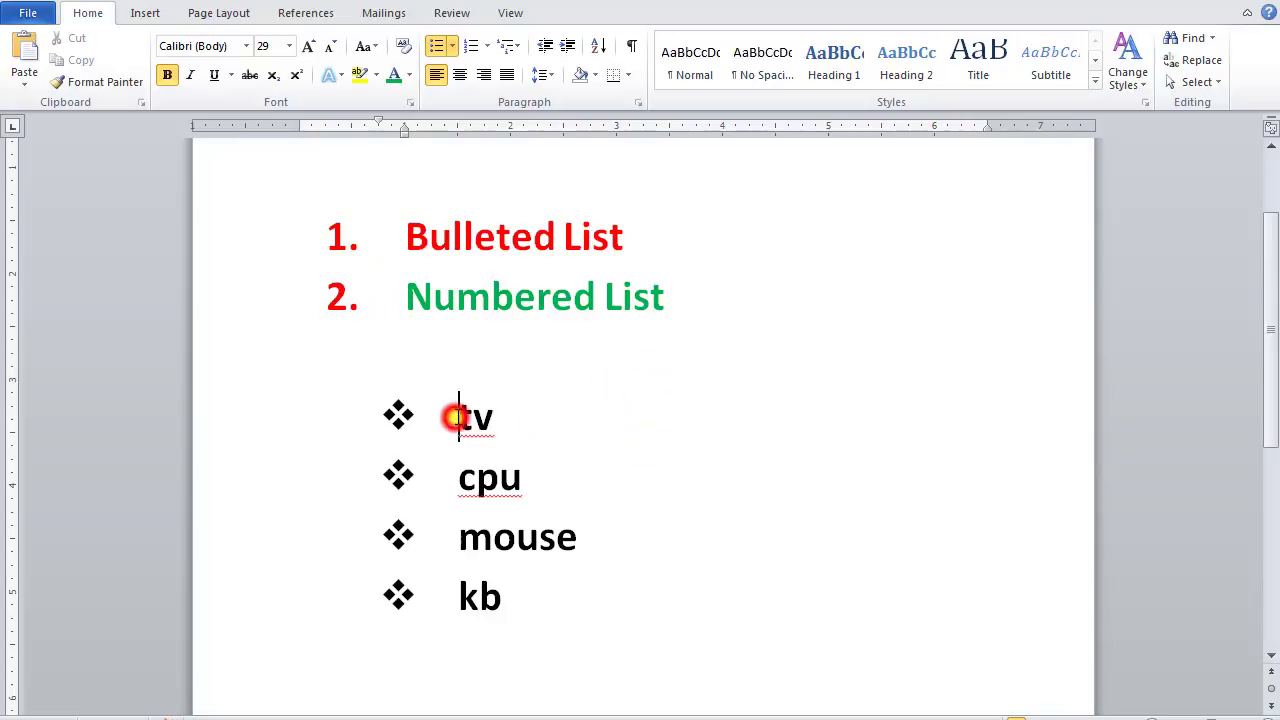
left_click_drag(453, 416, 557, 569)
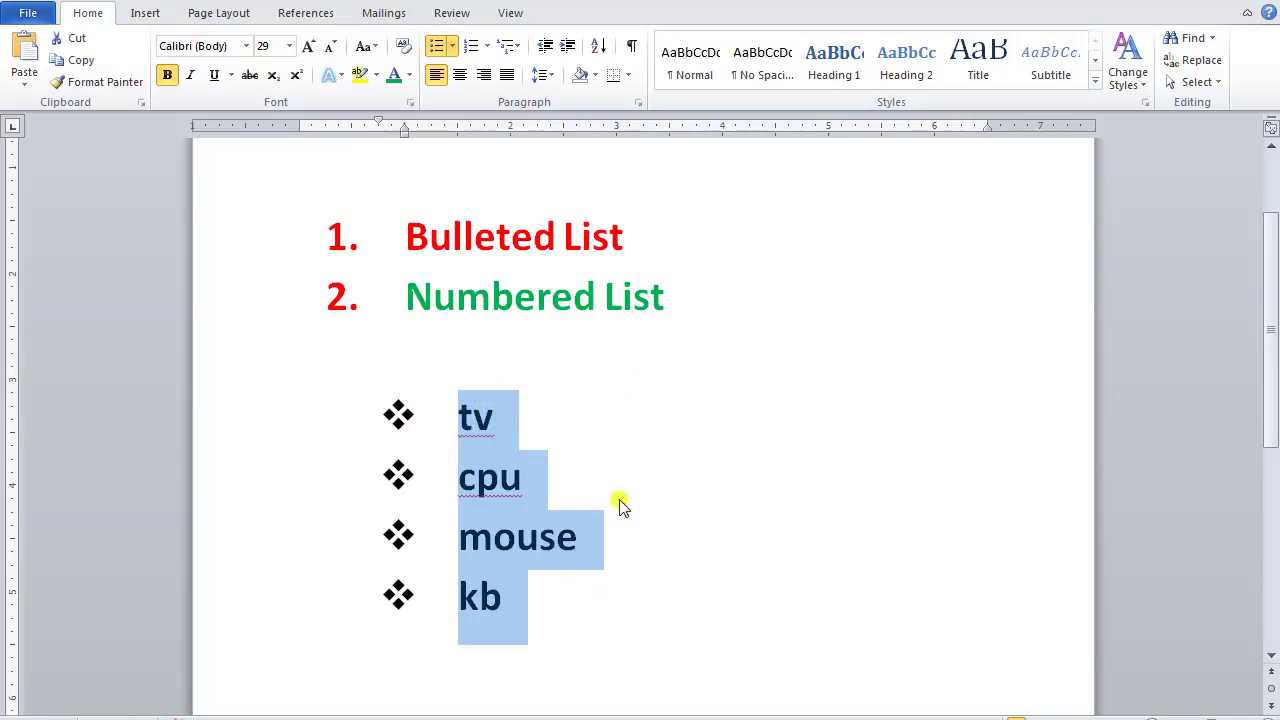
left_click(560, 620)
left_click_drag(458, 410, 512, 594)
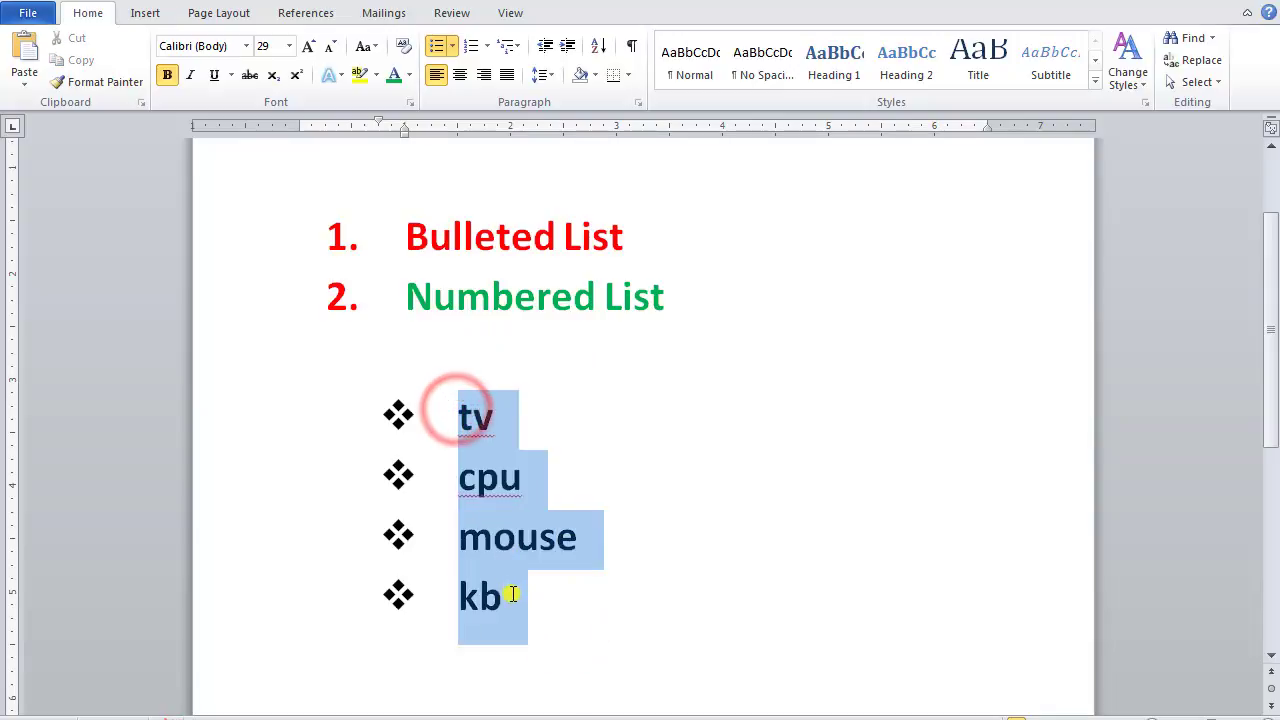
left_click(472, 48)
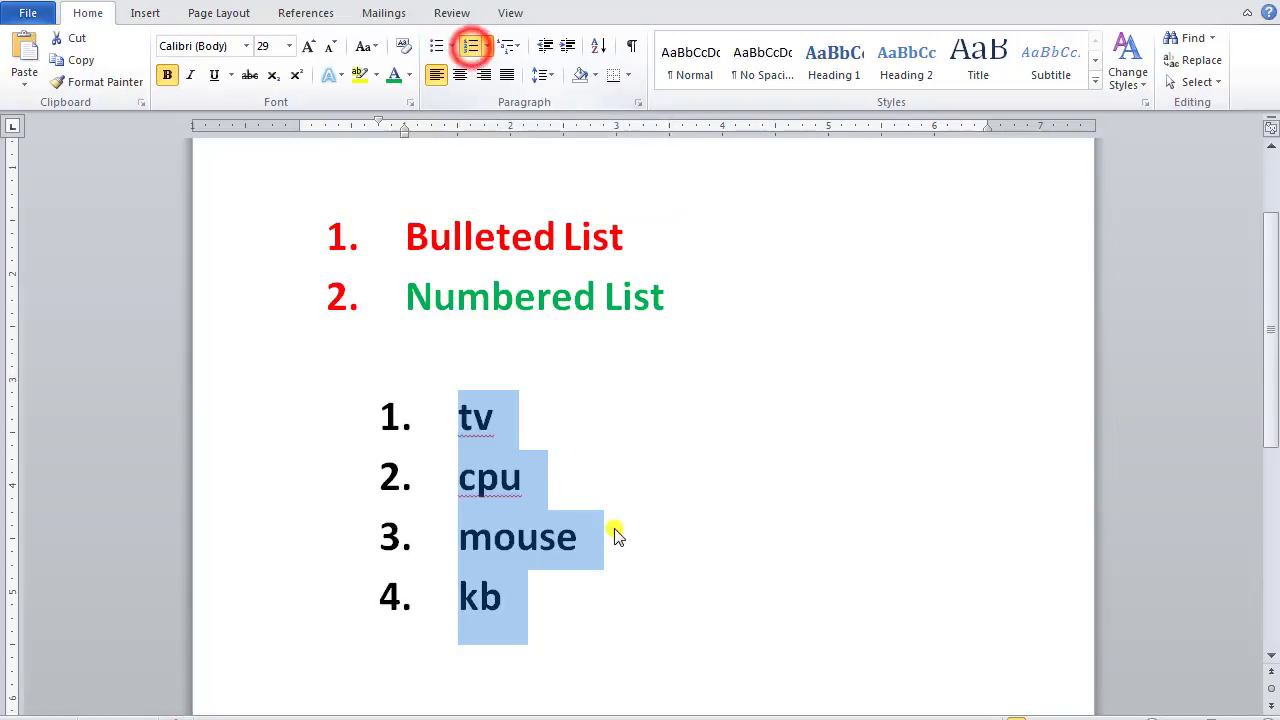
left_click(603, 602)
left_click_drag(457, 410, 548, 585)
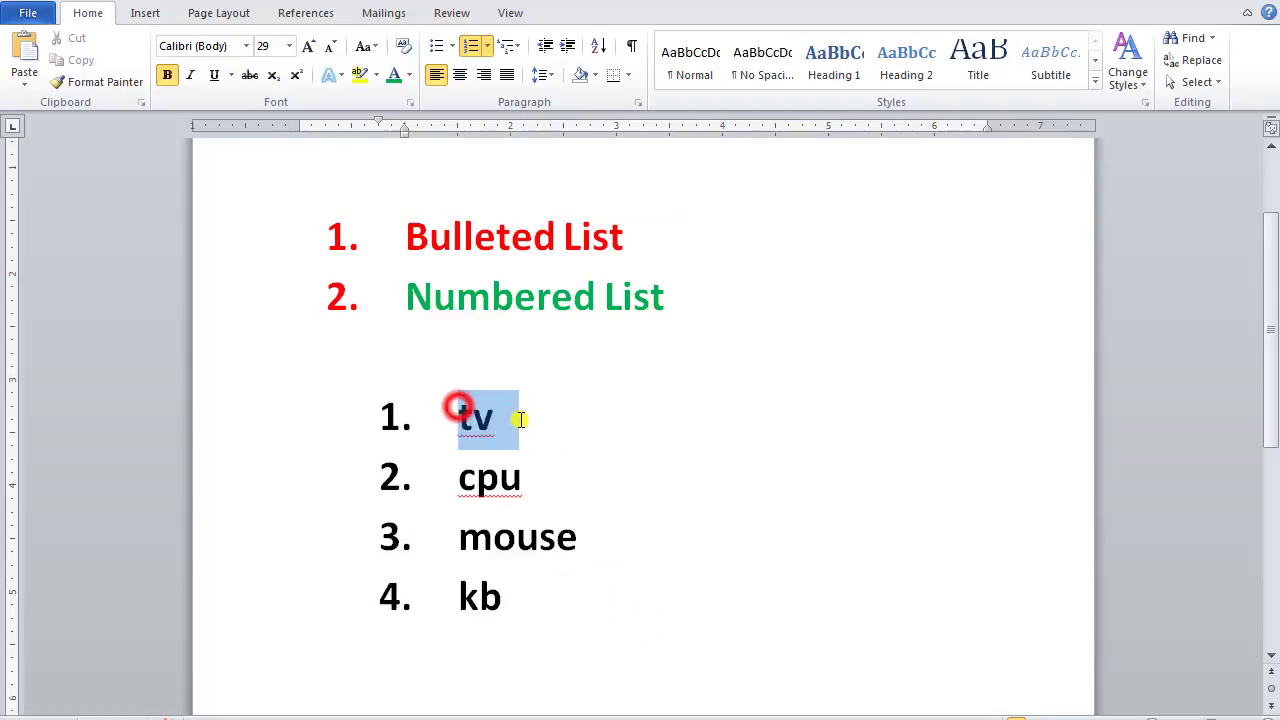
Step: Add 'umm' as item 5 after kb and select all five numbered items
left_click(516, 599)
type("u")
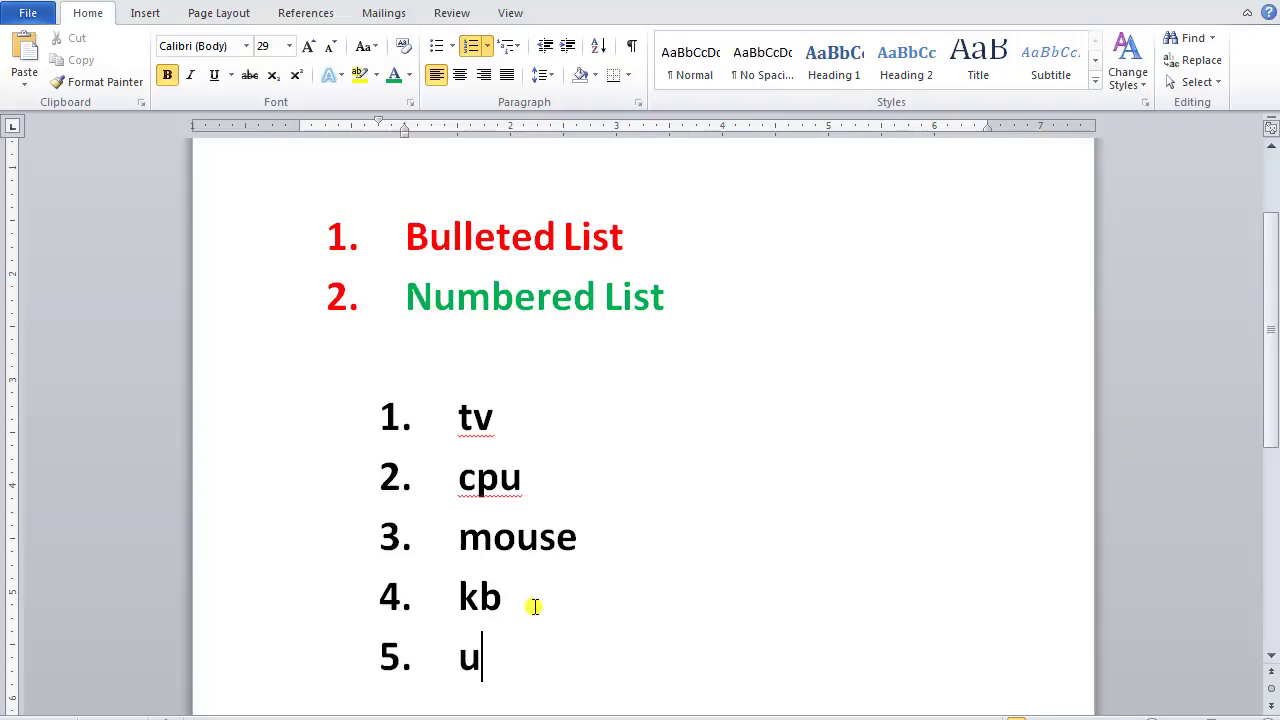
type("mm")
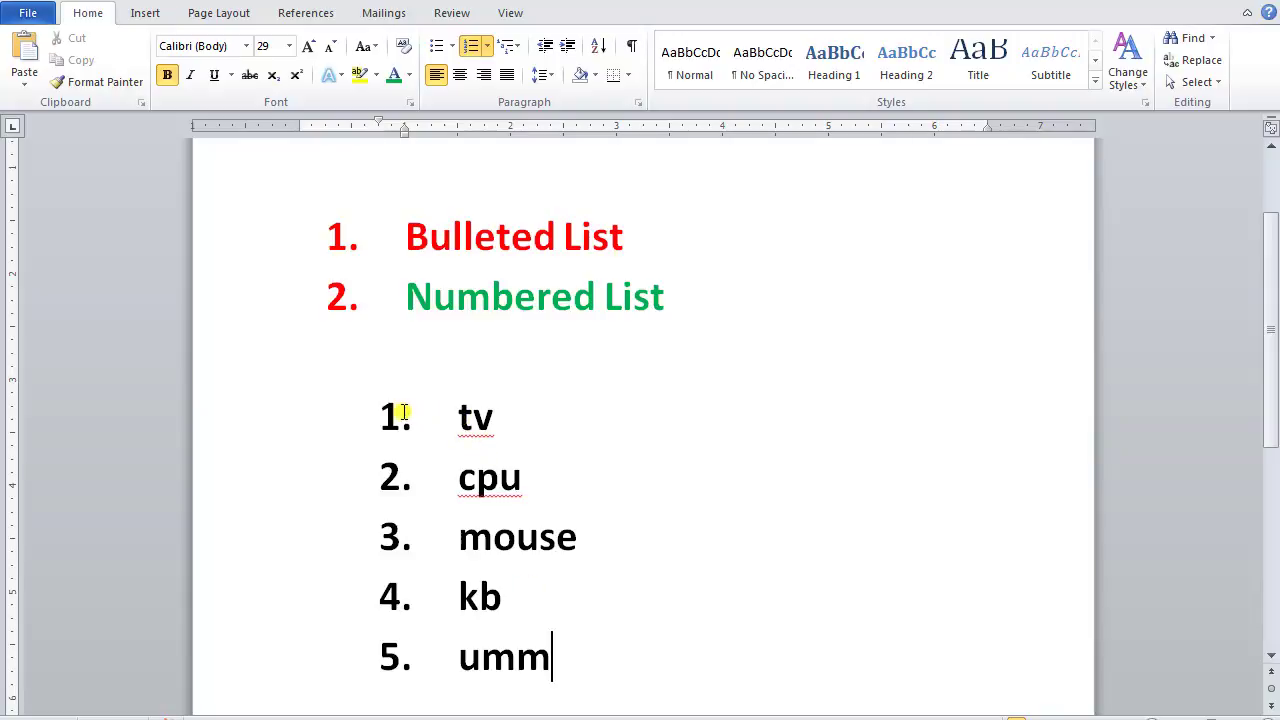
scroll(455, 423, "down", 1)
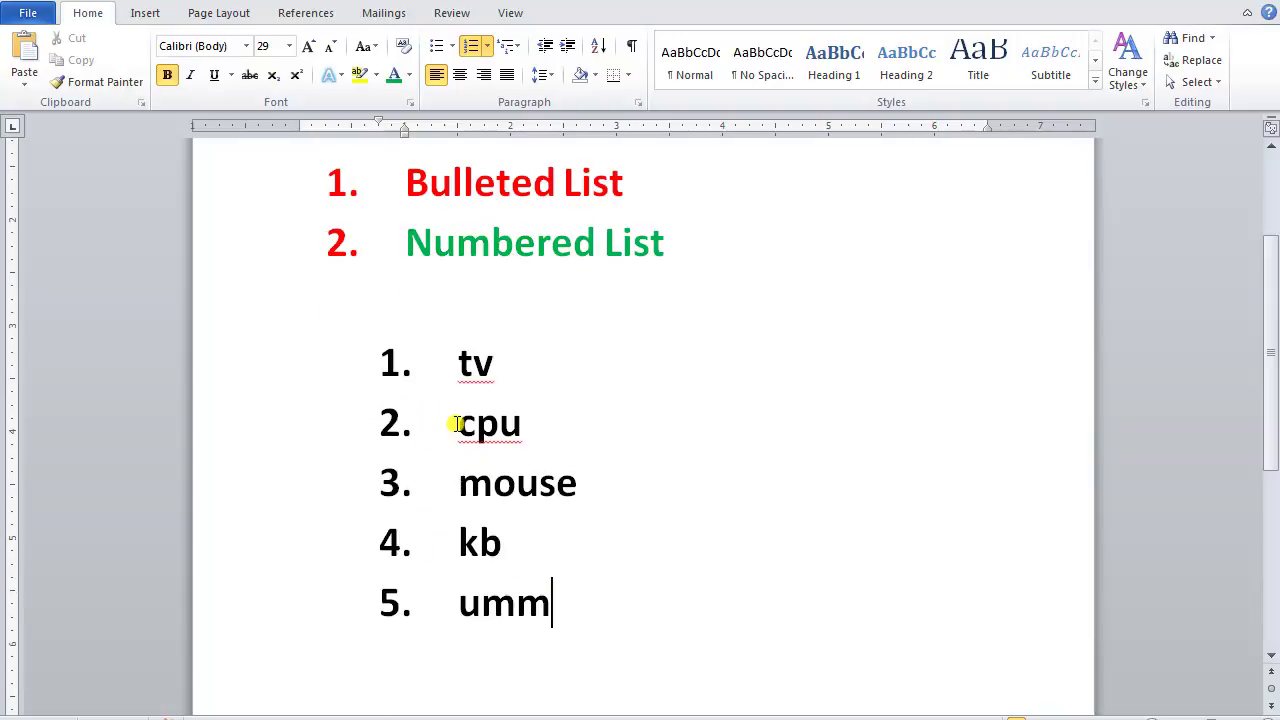
left_click_drag(454, 359, 560, 589)
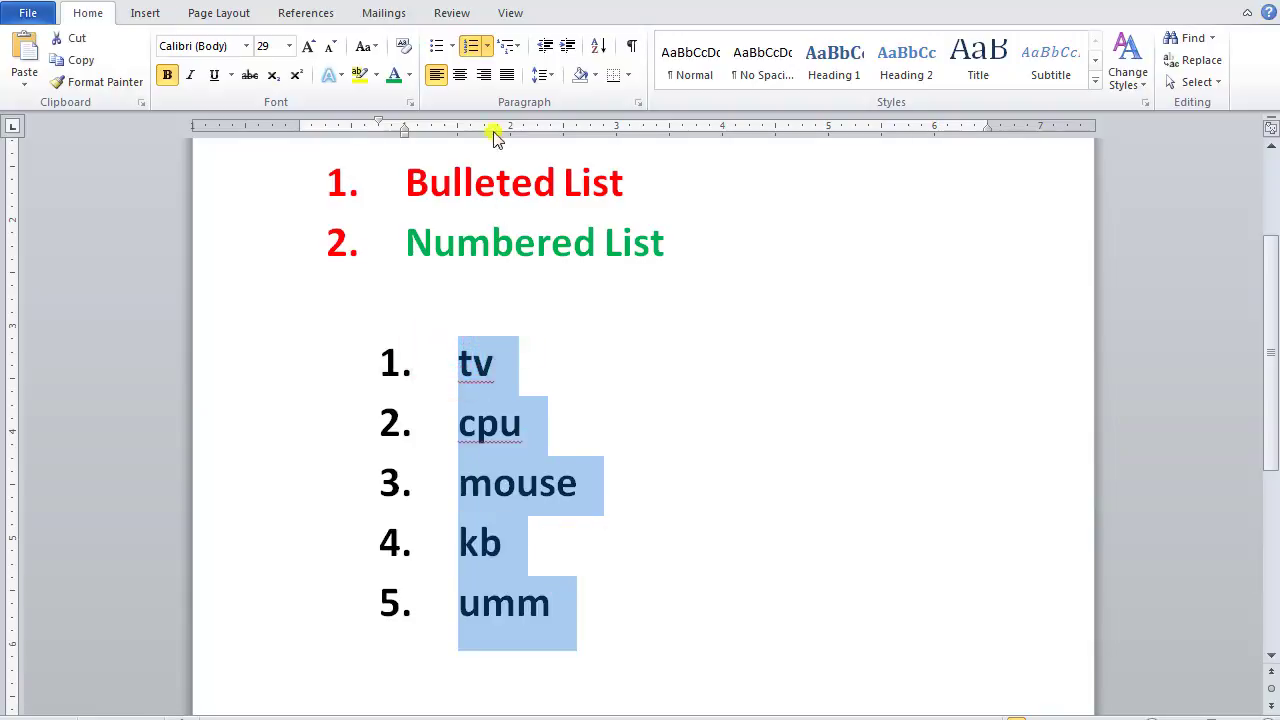
Step: Set the tv–umm items' numbering to None, apply plain bullets, then switch back to numbering
left_click(487, 46)
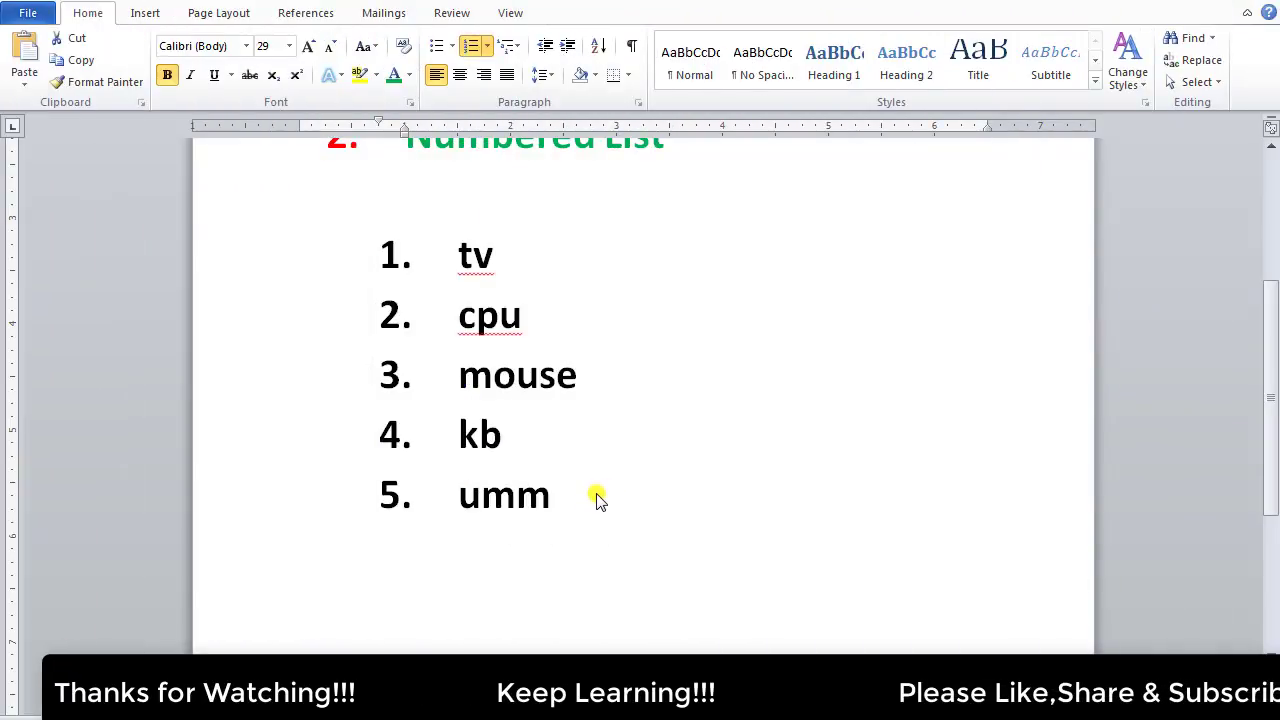
left_click(592, 498, "shift")
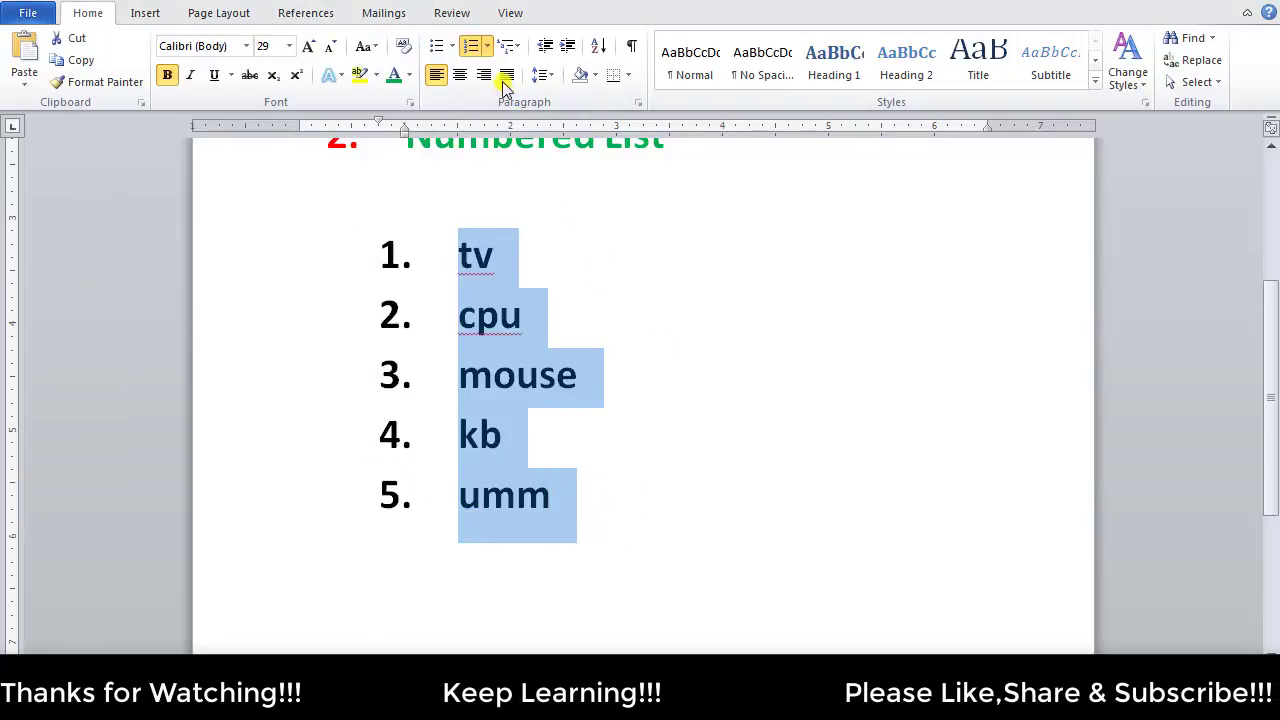
left_click(487, 45)
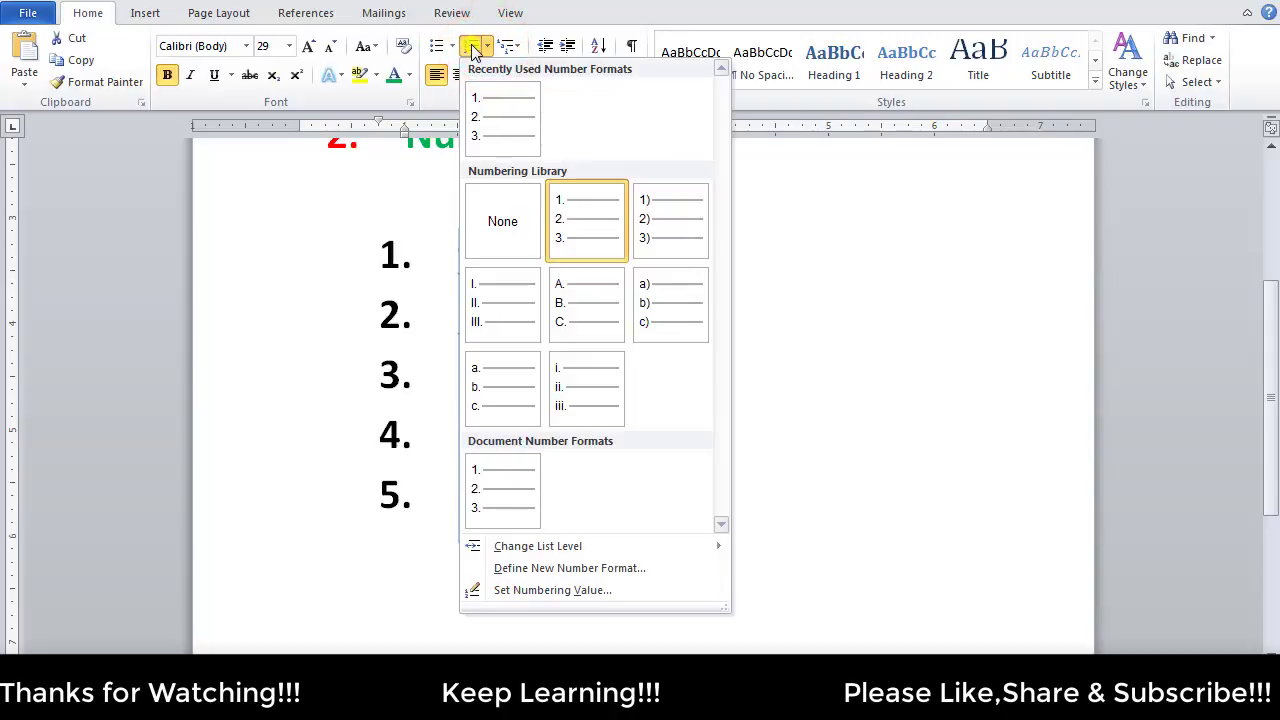
left_click(506, 232)
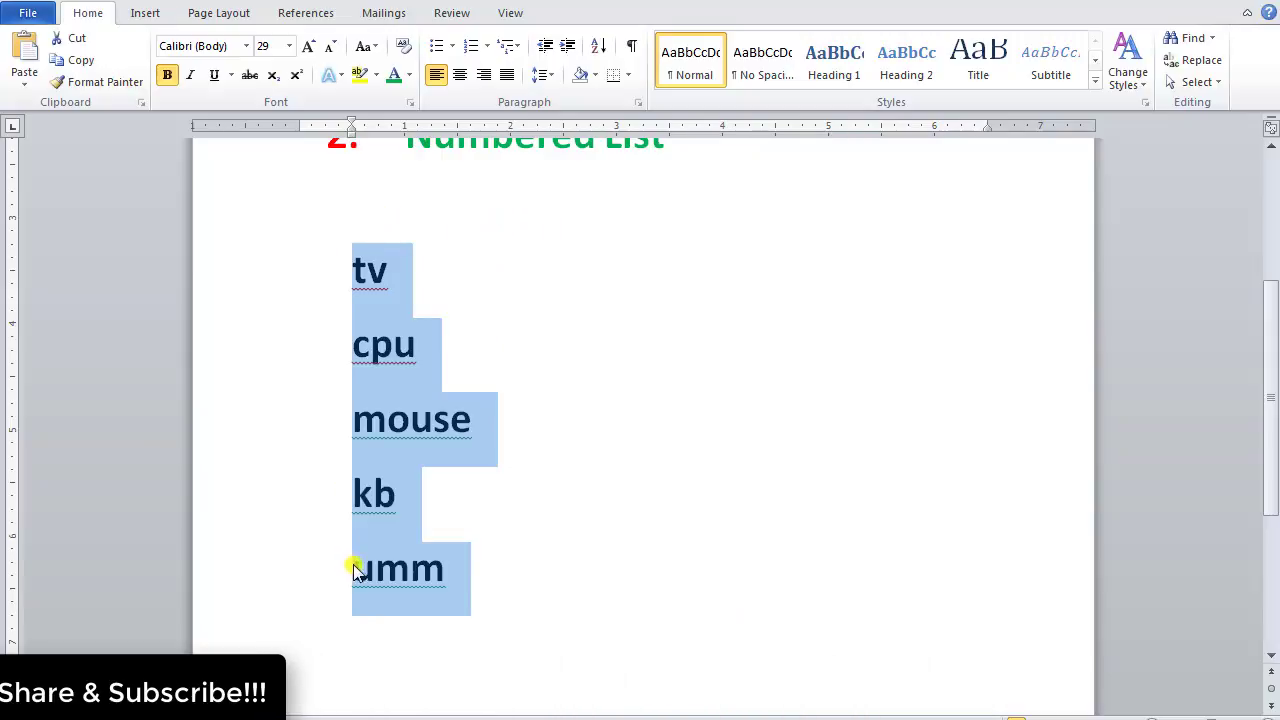
left_click(440, 46)
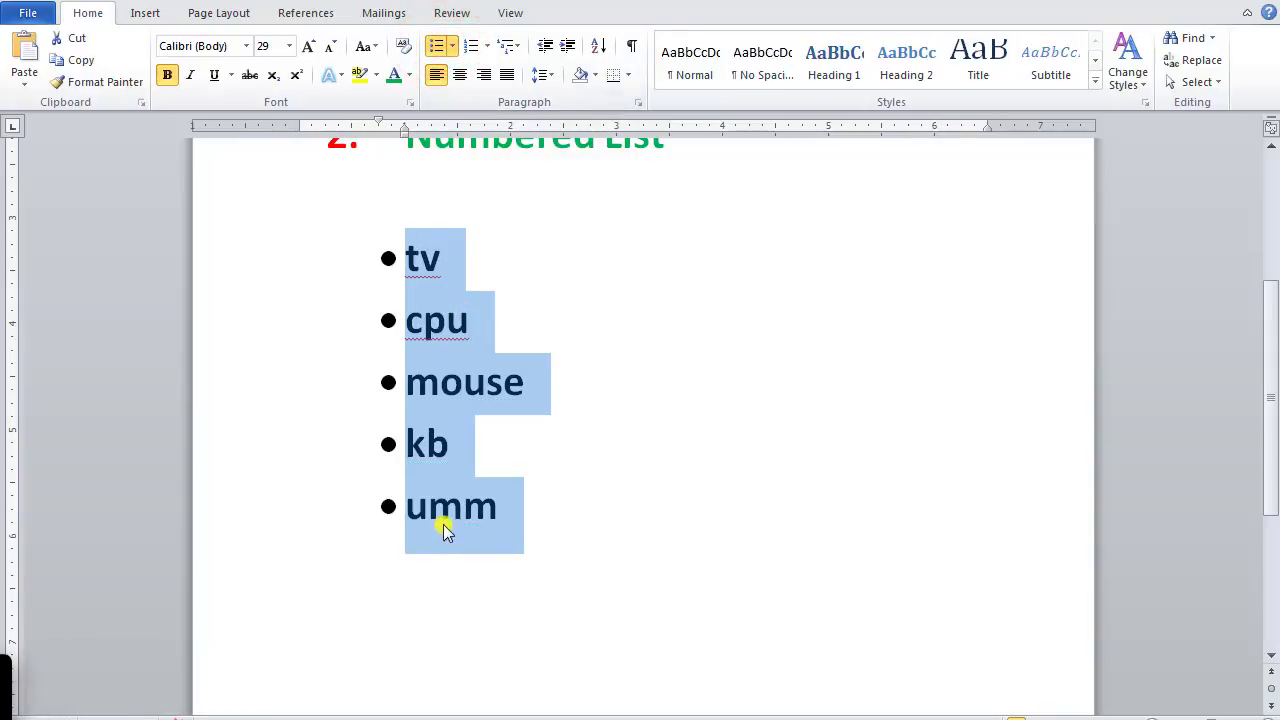
left_click(470, 46)
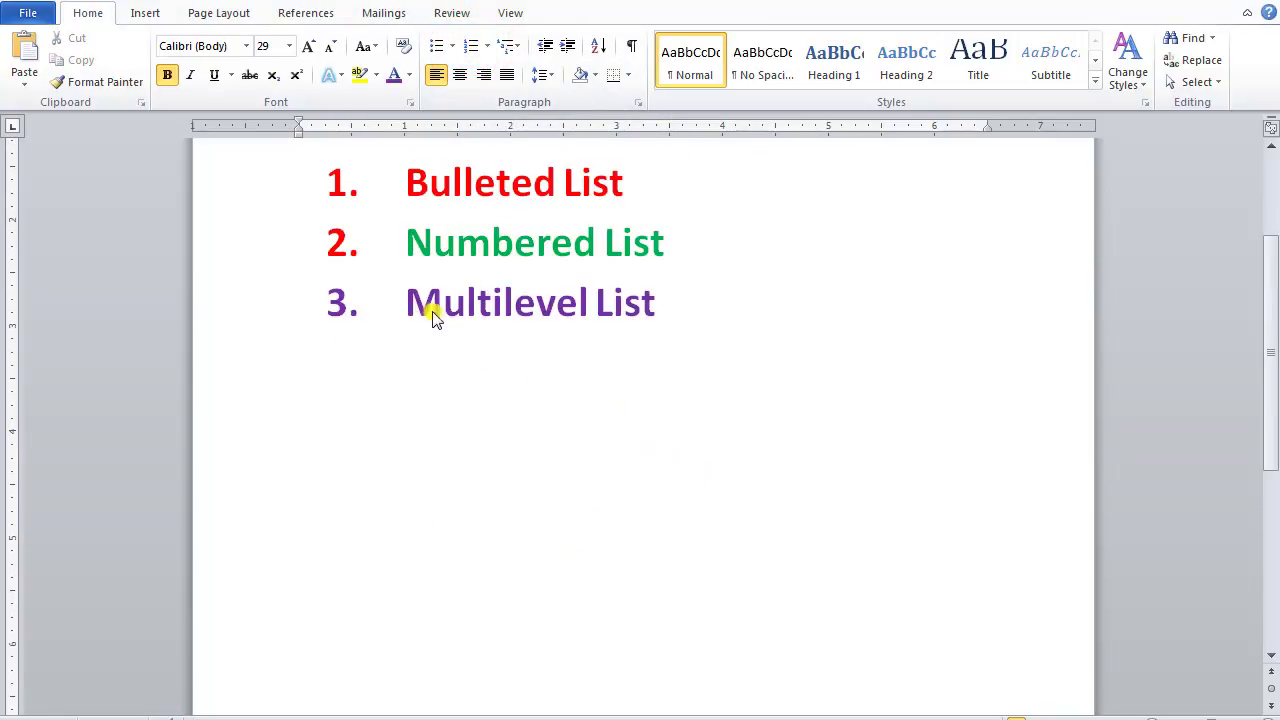
Step: Type 'class X' on the empty line below the three headings, caret at its start
left_click(403, 302)
left_click_drag(403, 302, 671, 300)
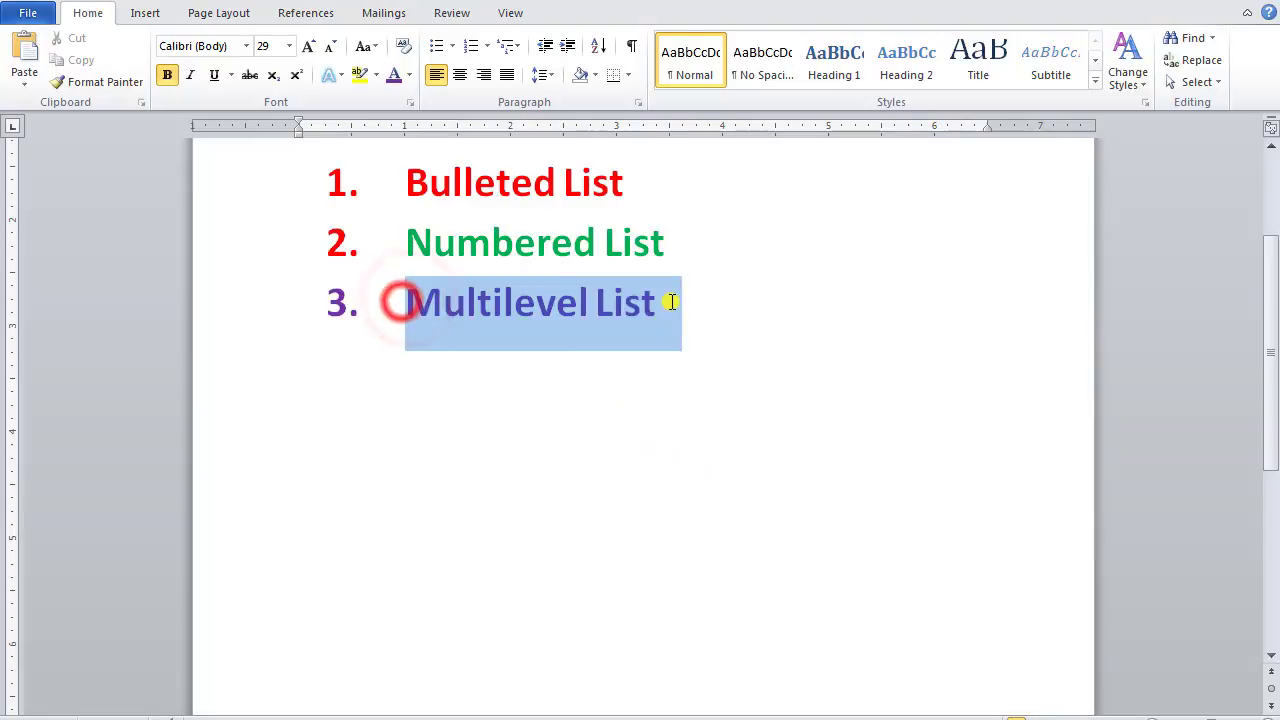
left_click(427, 451)
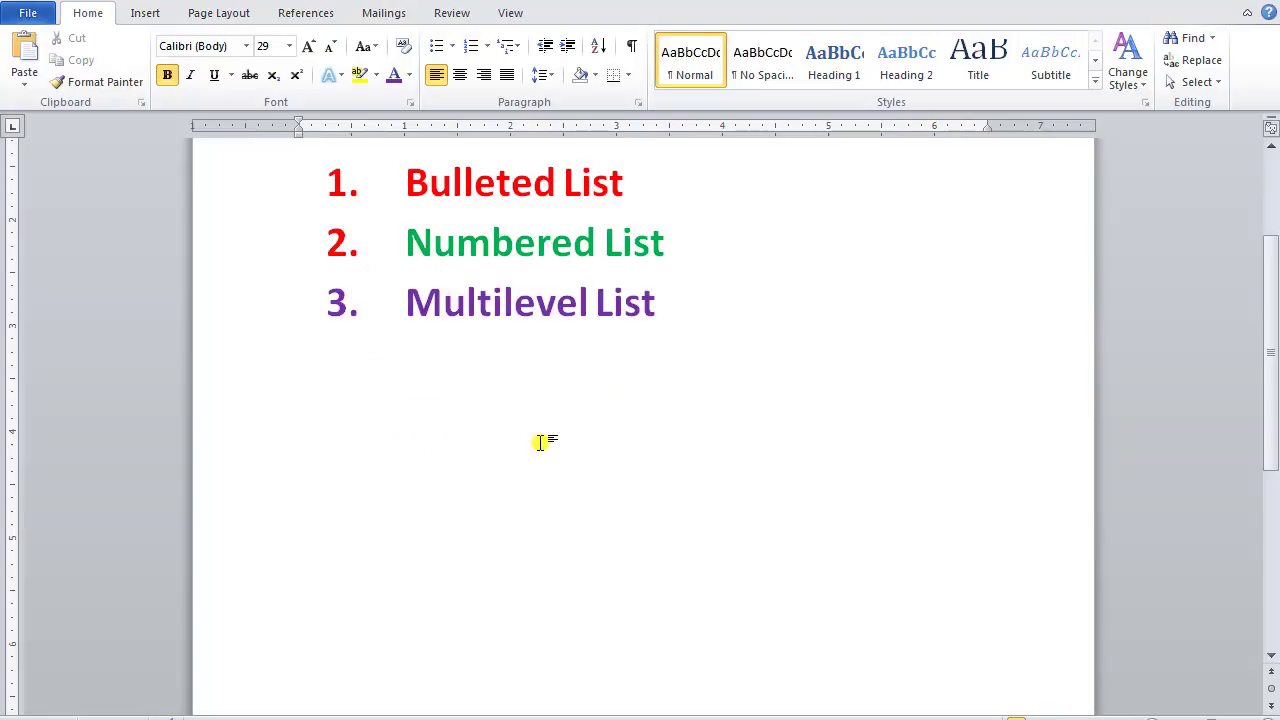
type("class")
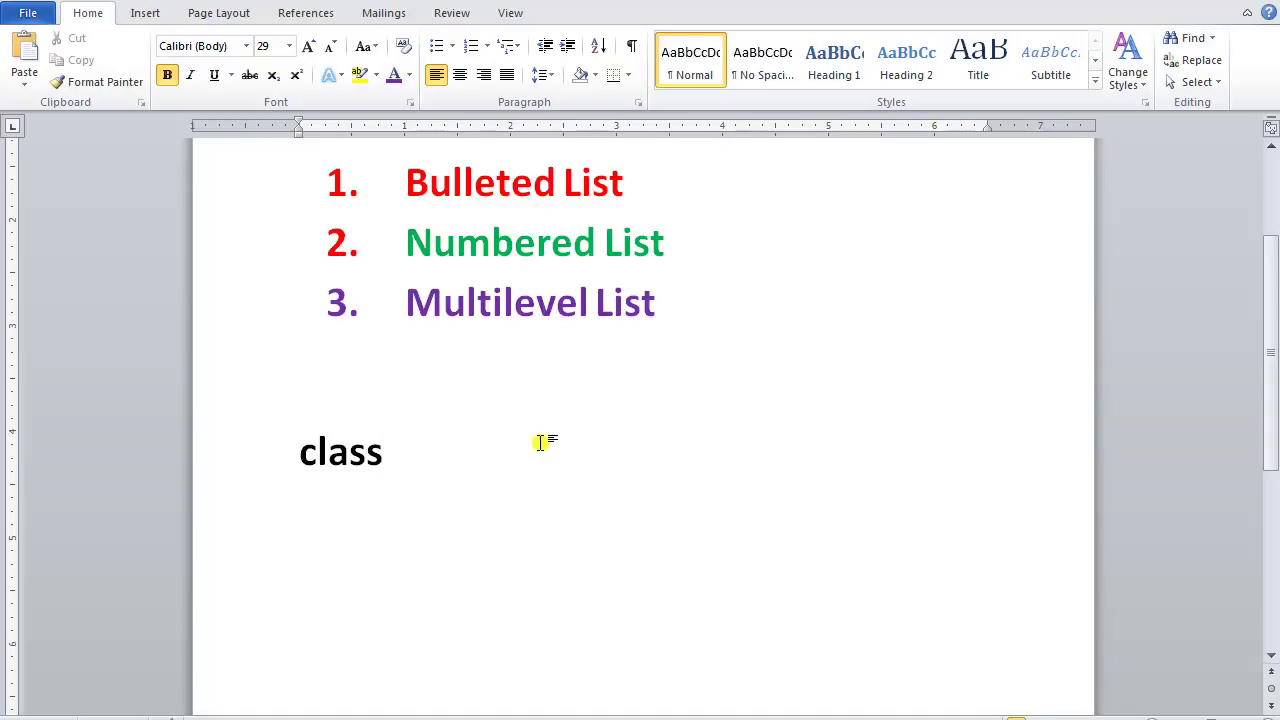
type(" X")
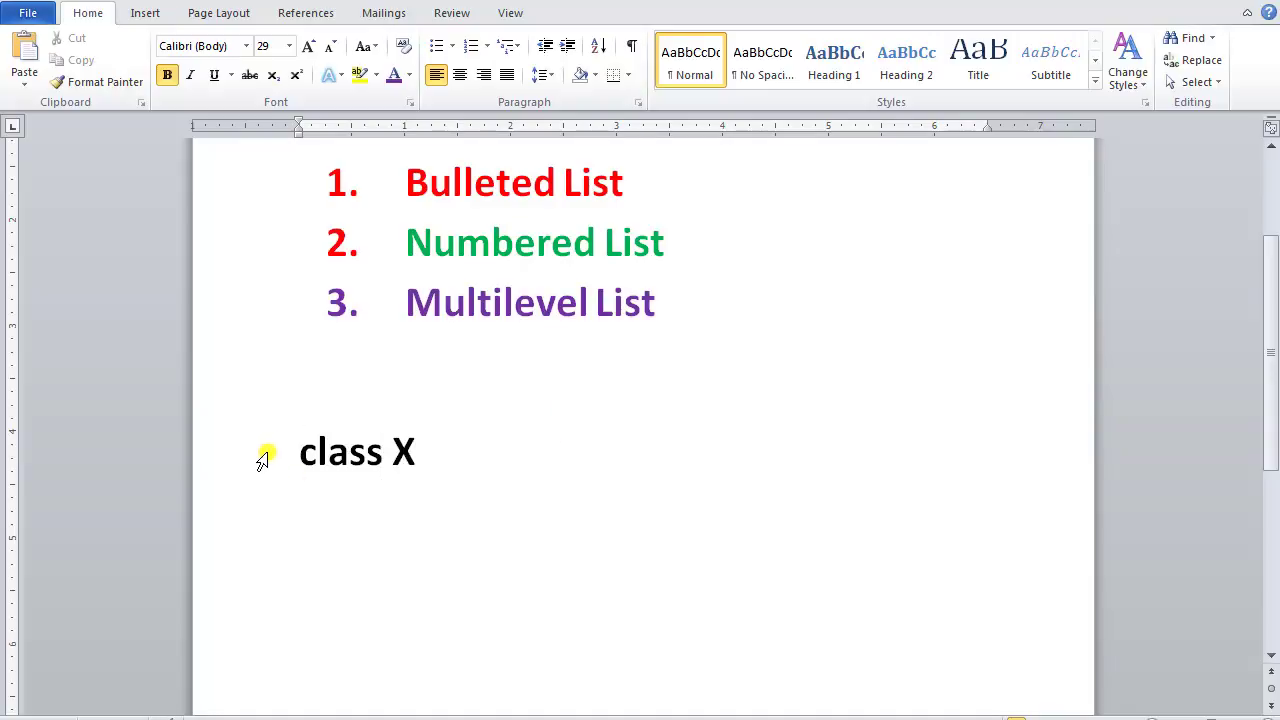
left_click_drag(299, 452, 422, 470)
left_click(420, 466)
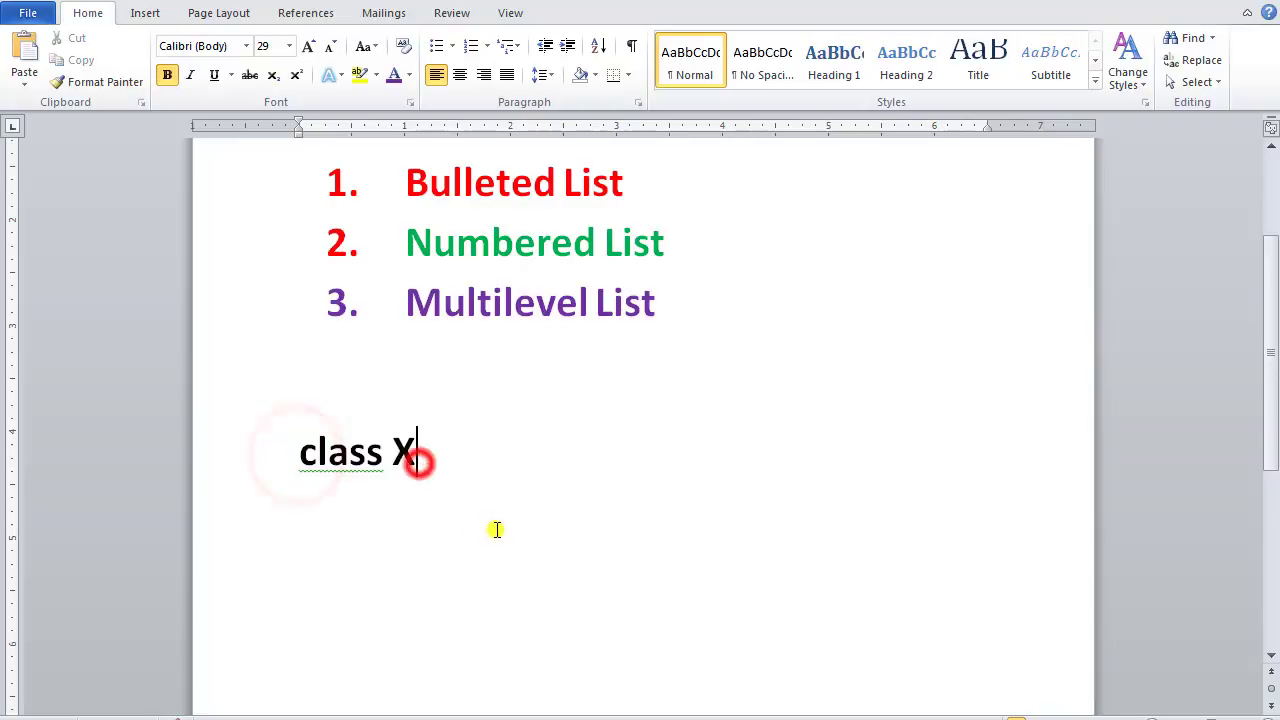
left_click(299, 452)
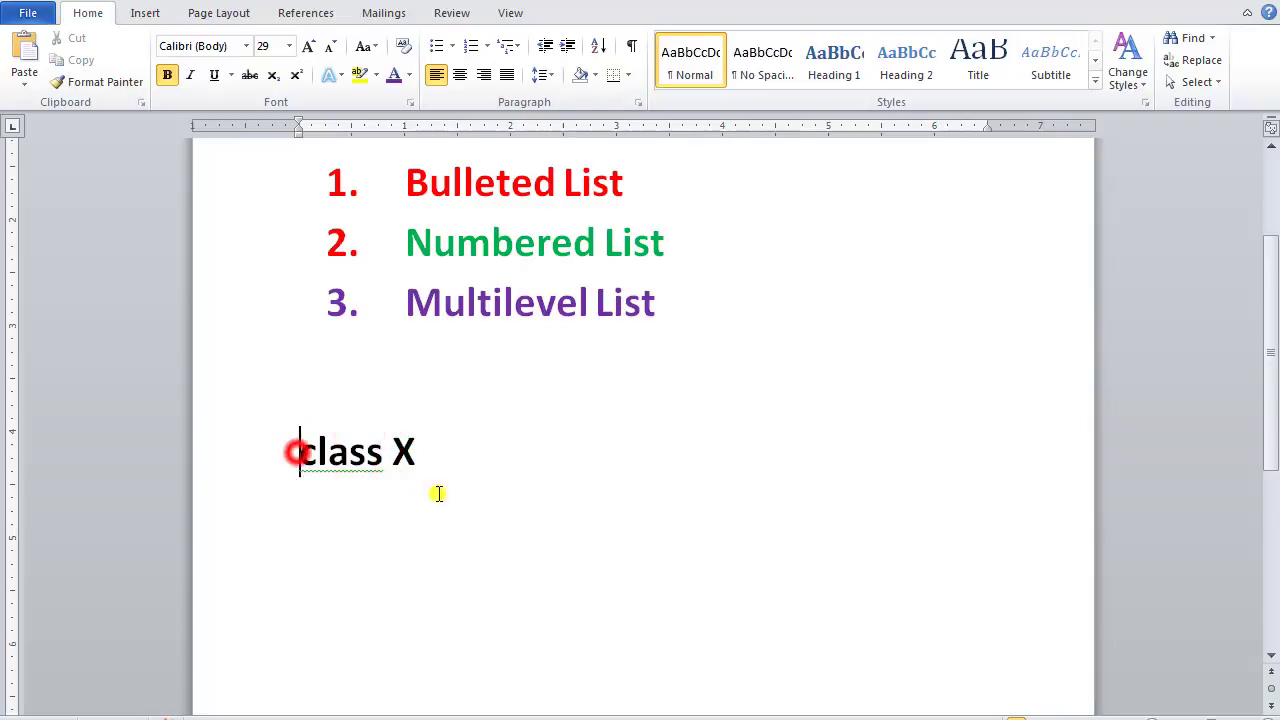
Step: Number the class X line and set its numbering value to restart at 1
left_click(474, 46)
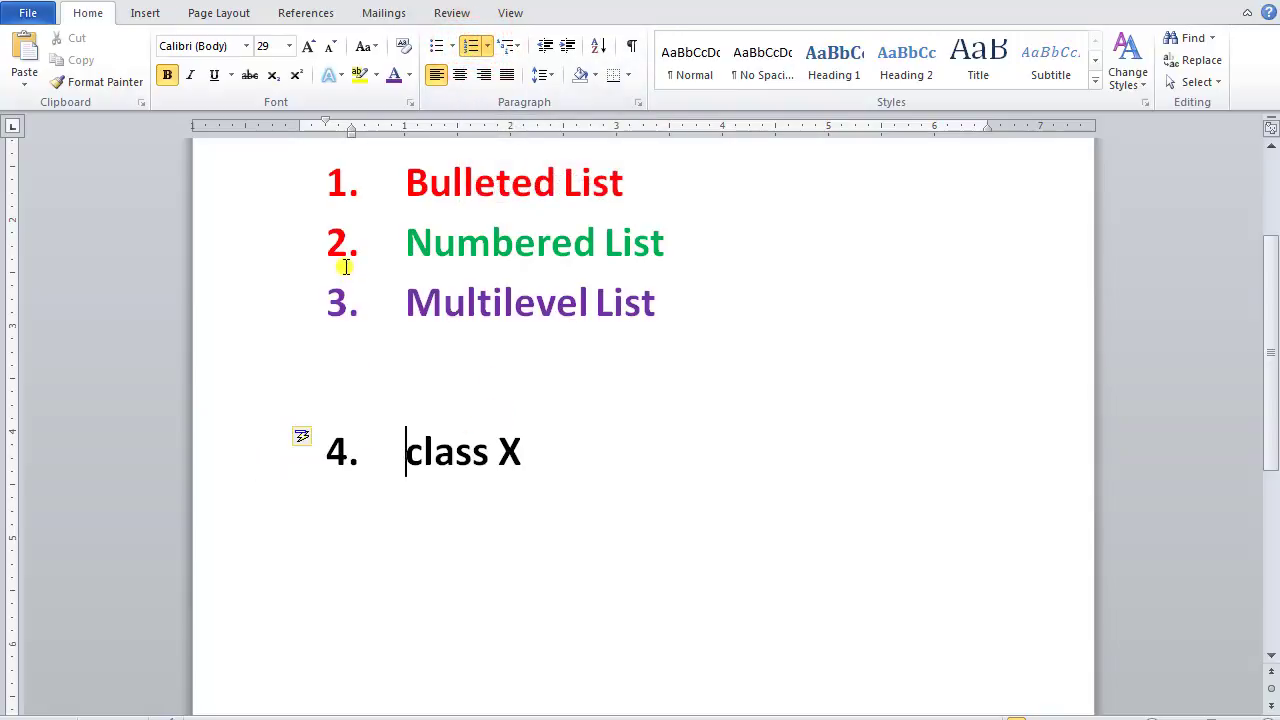
left_click(383, 403)
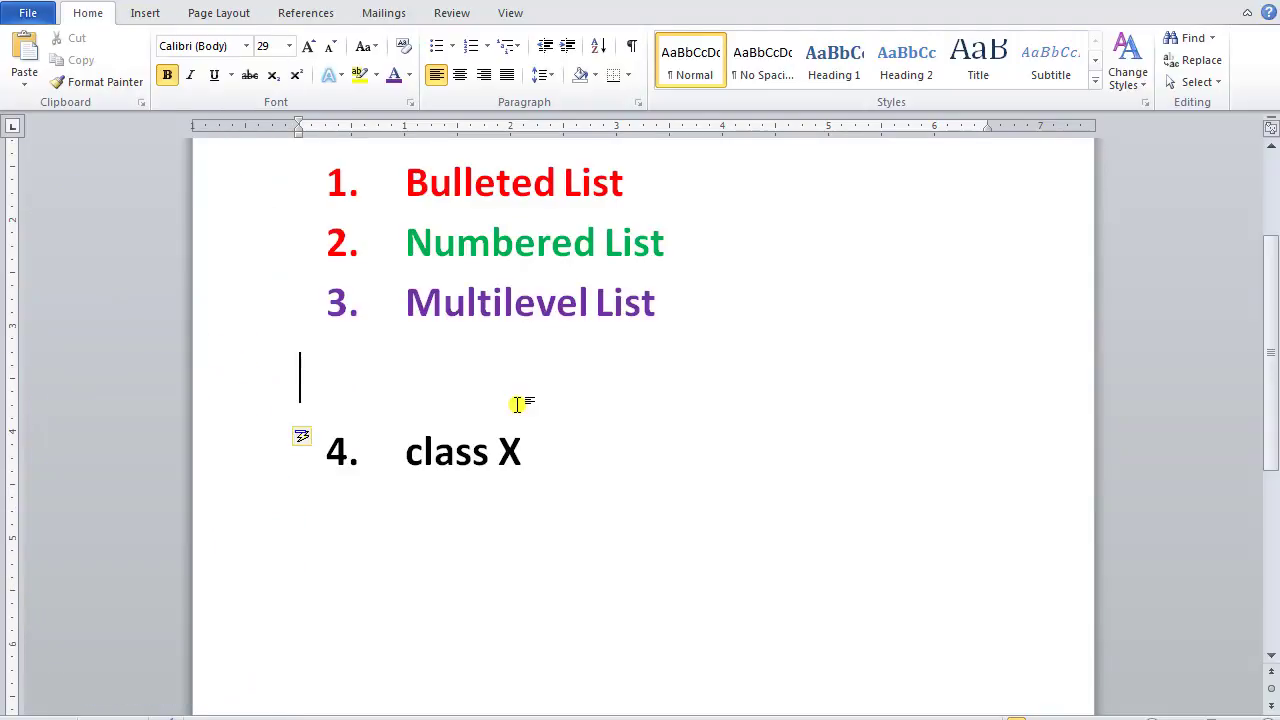
left_click_drag(550, 450, 408, 451)
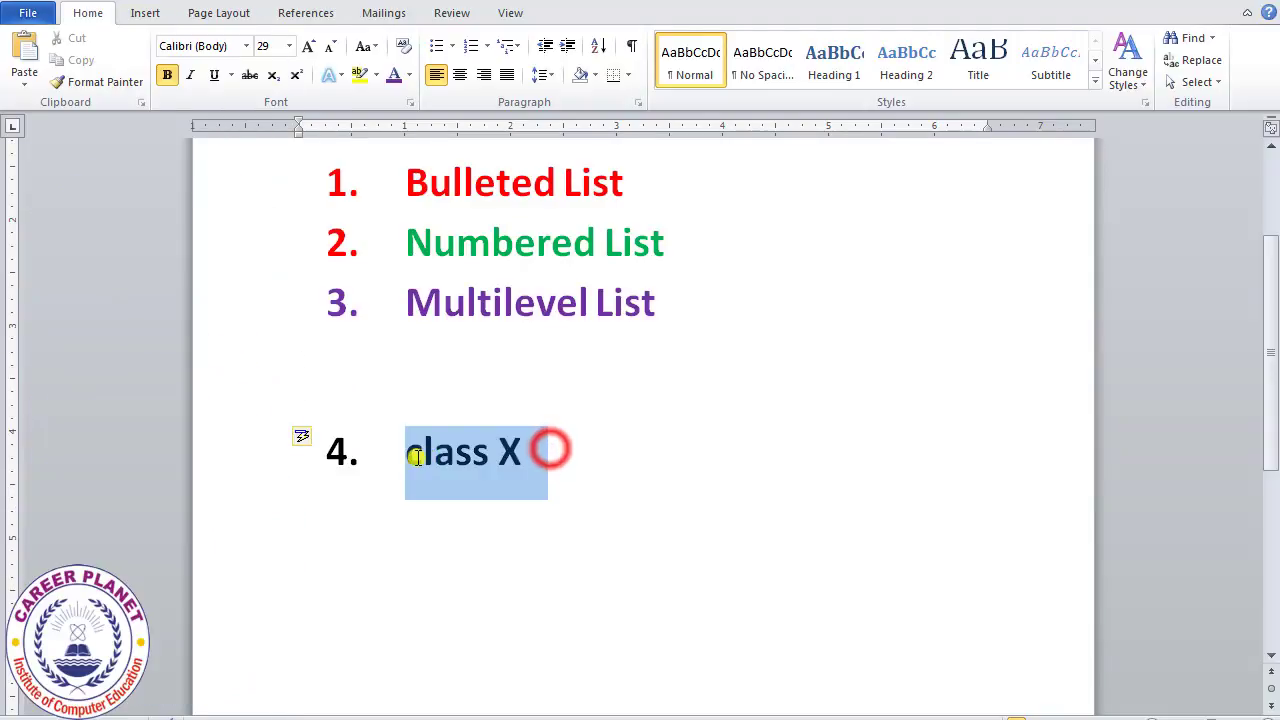
left_click(488, 47)
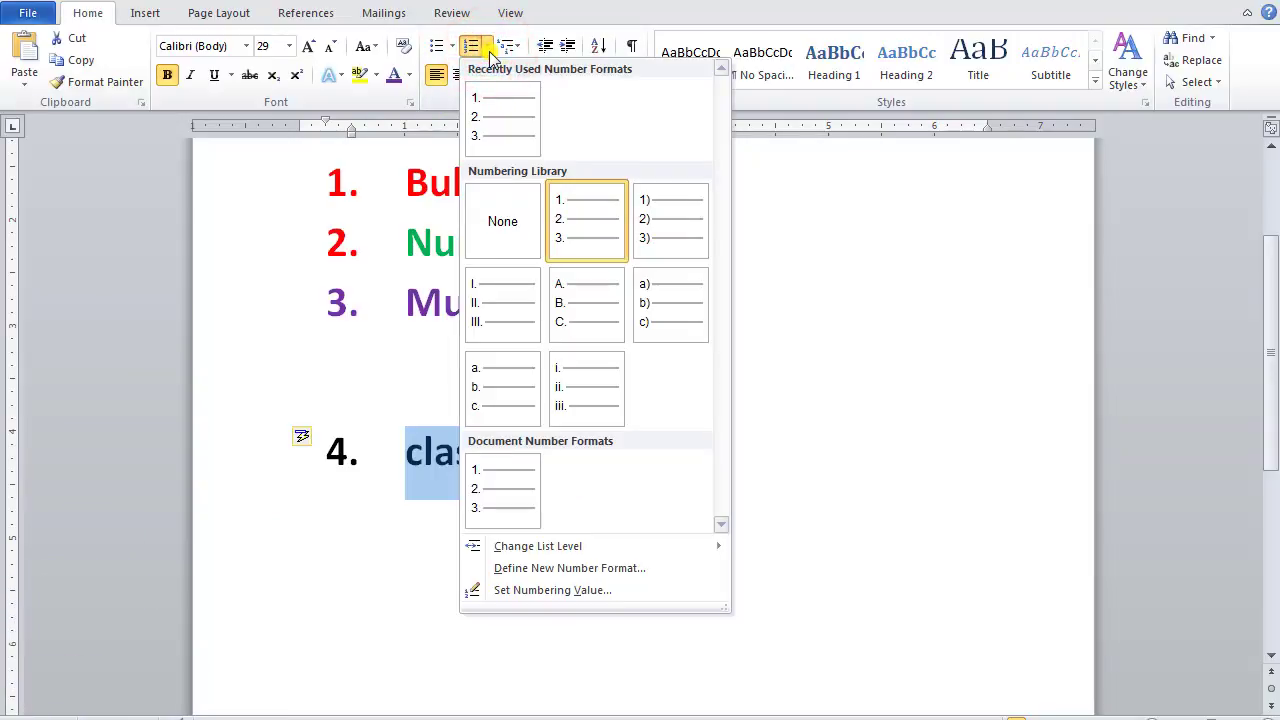
left_click(545, 591)
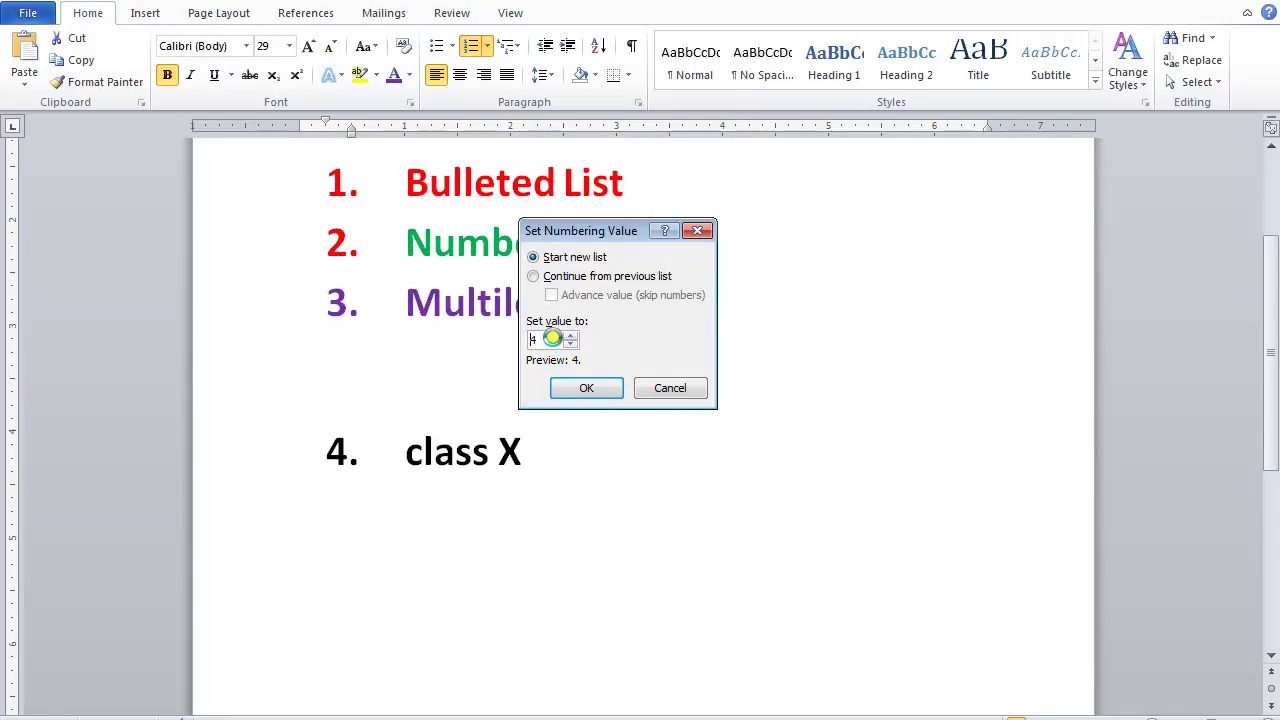
double_click(545, 339)
type("1")
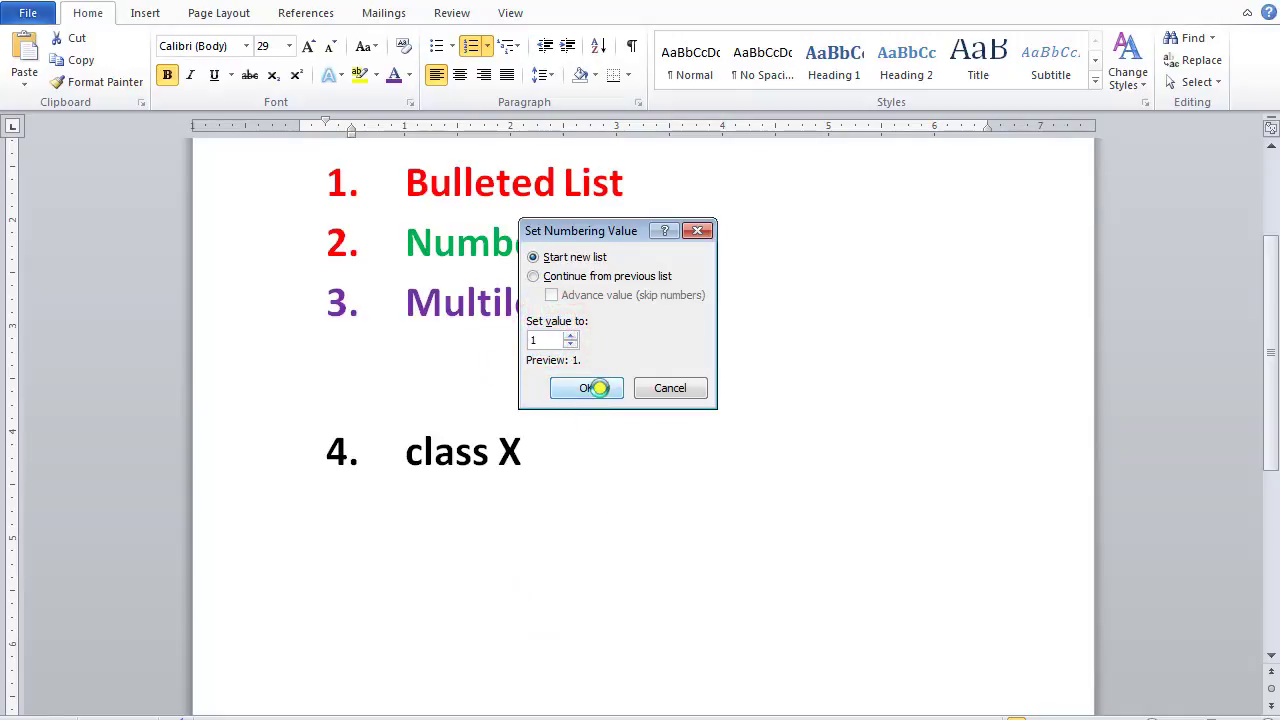
left_click(595, 388)
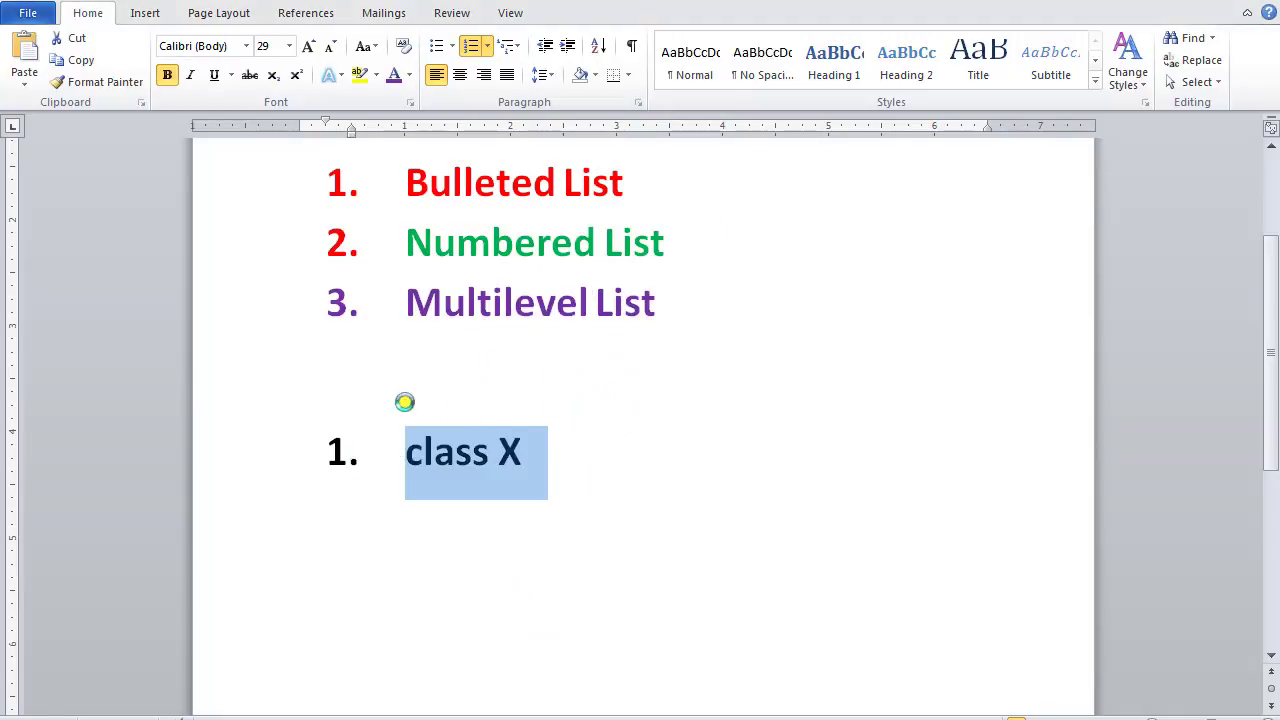
Step: Add 'sec -A' and 'sec-b' as indented sub-items under class X, then start top-level item 2
left_click(528, 460)
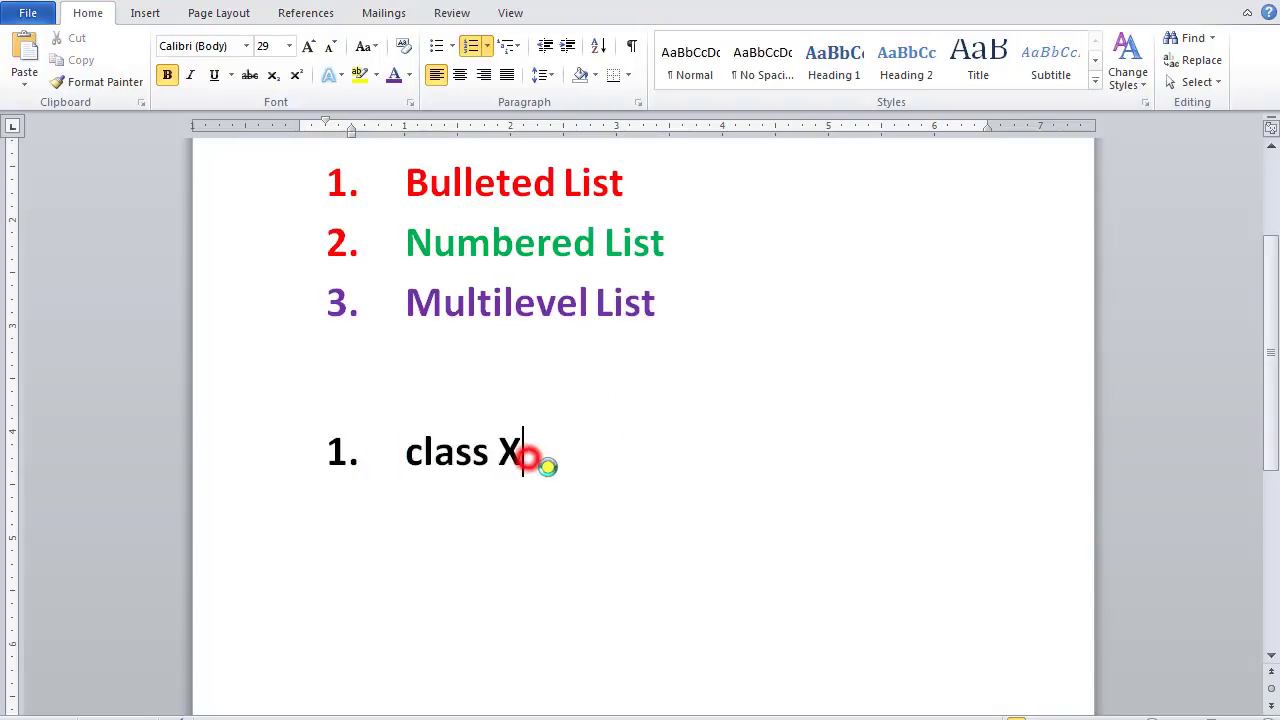
key("Return")
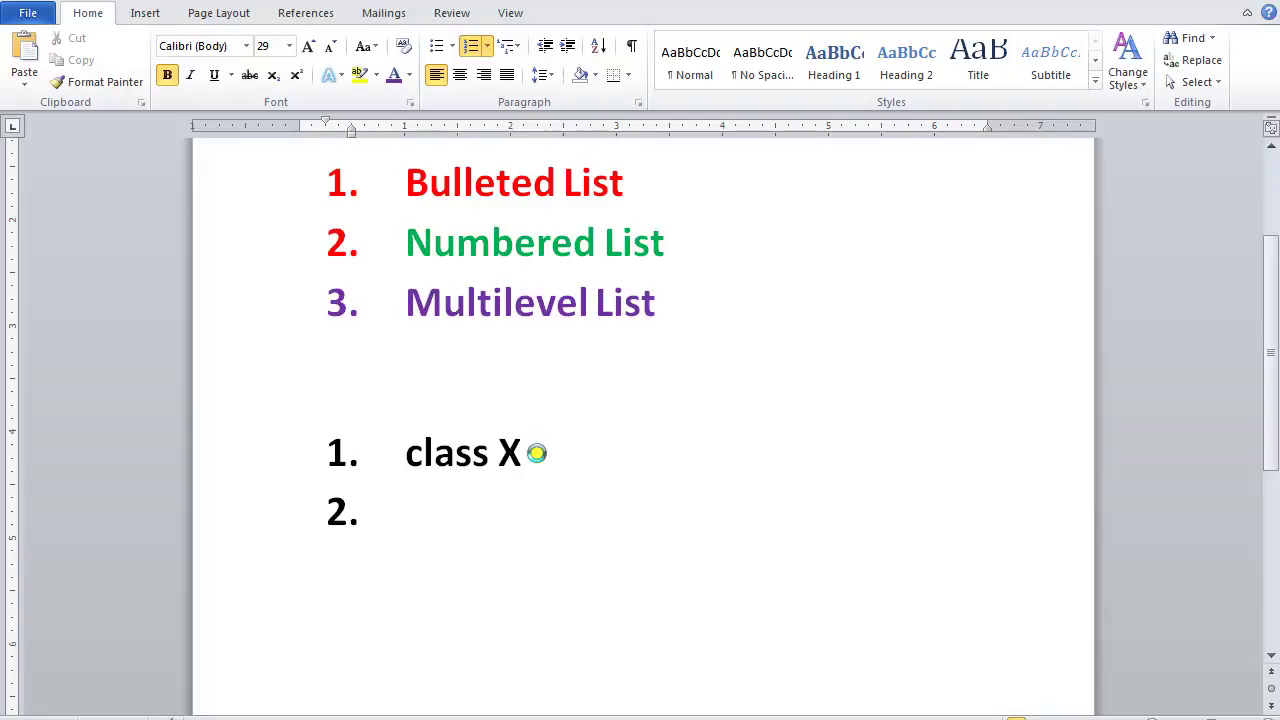
key("Tab")
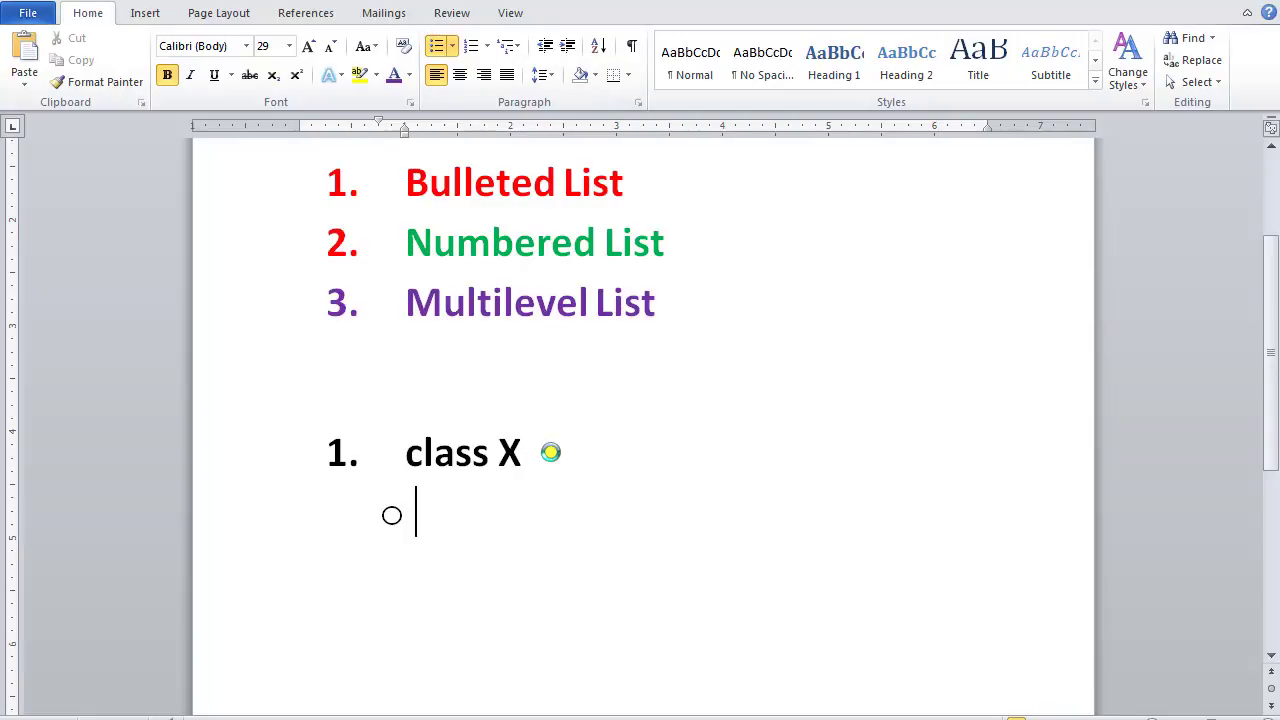
type("sec -")
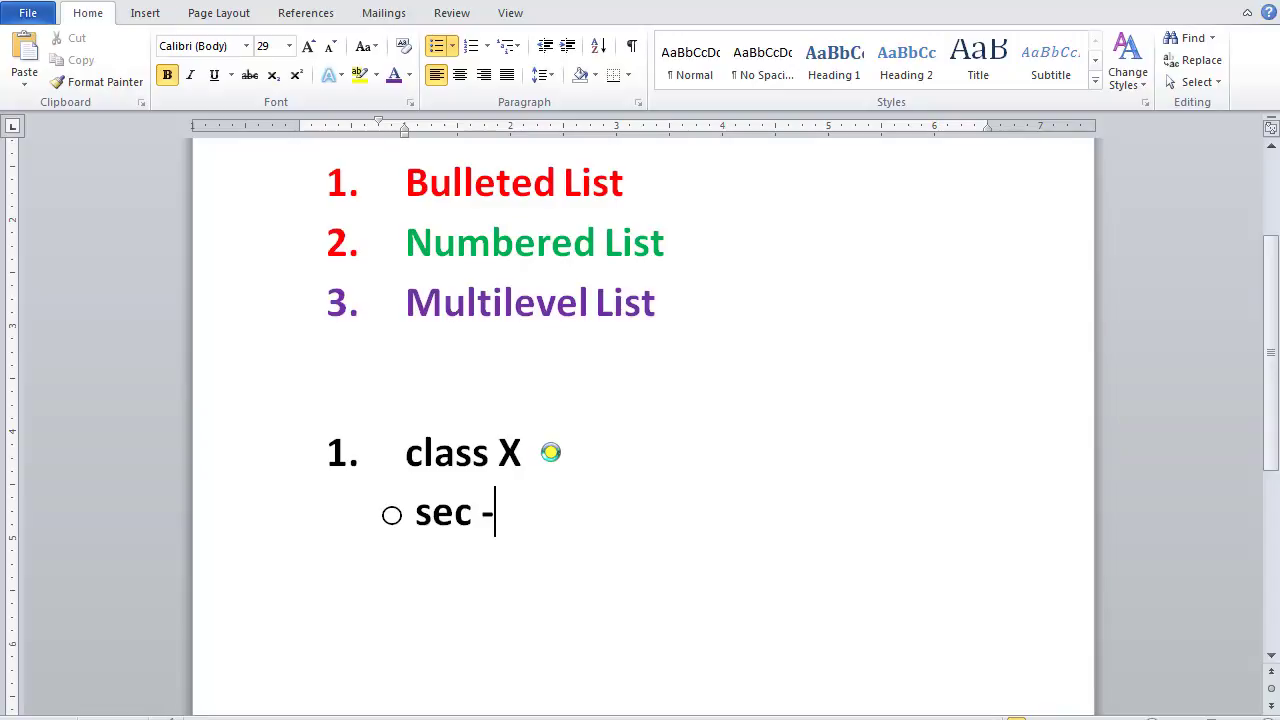
type("A")
key("Return")
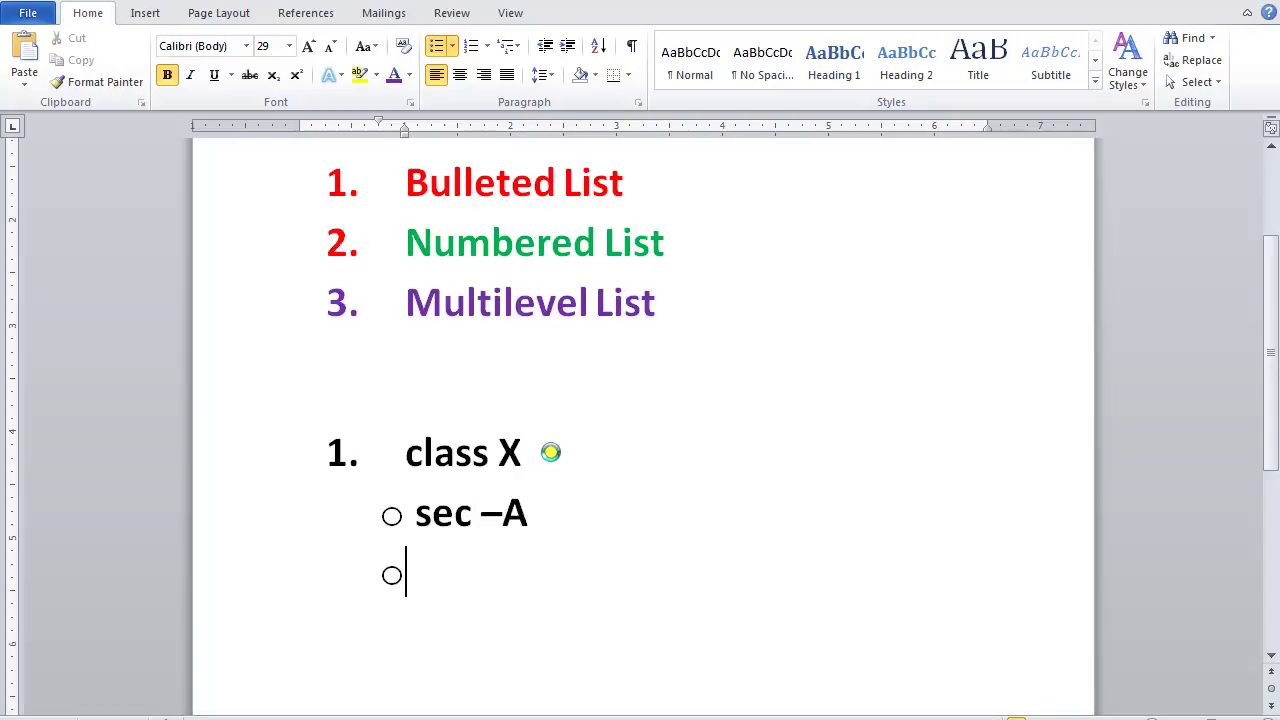
type("sec")
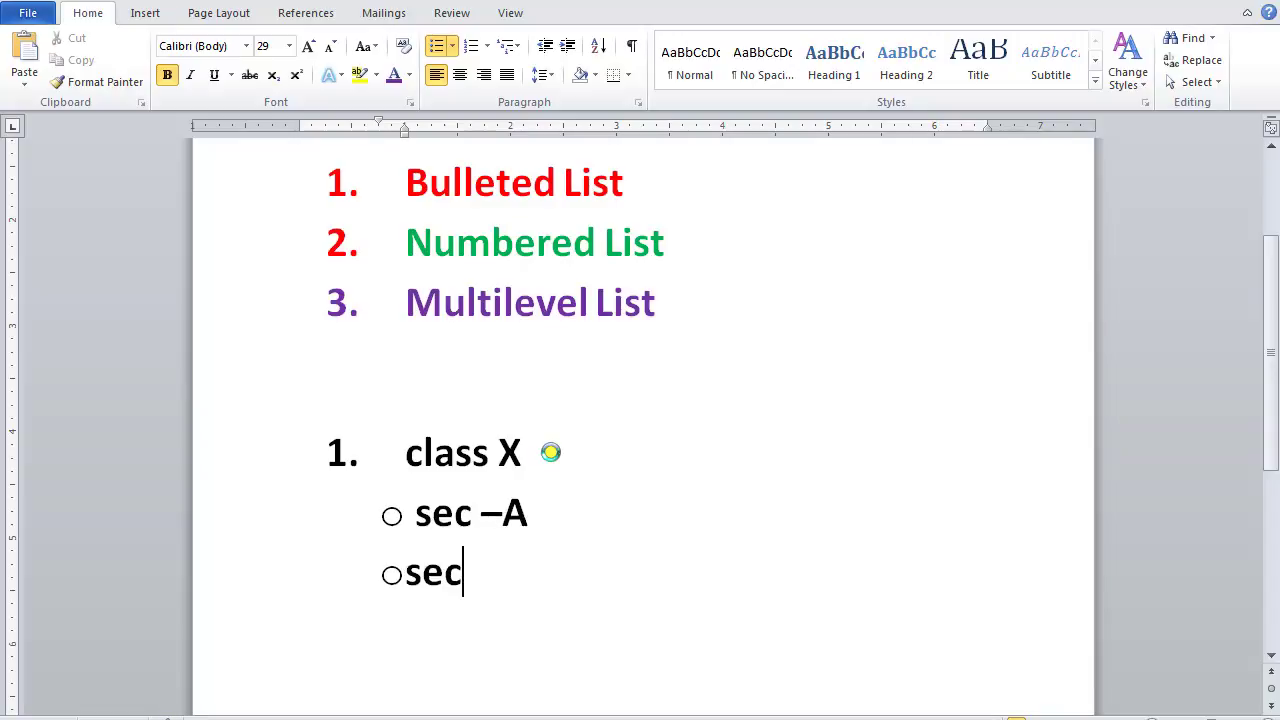
type("-b")
key("Return")
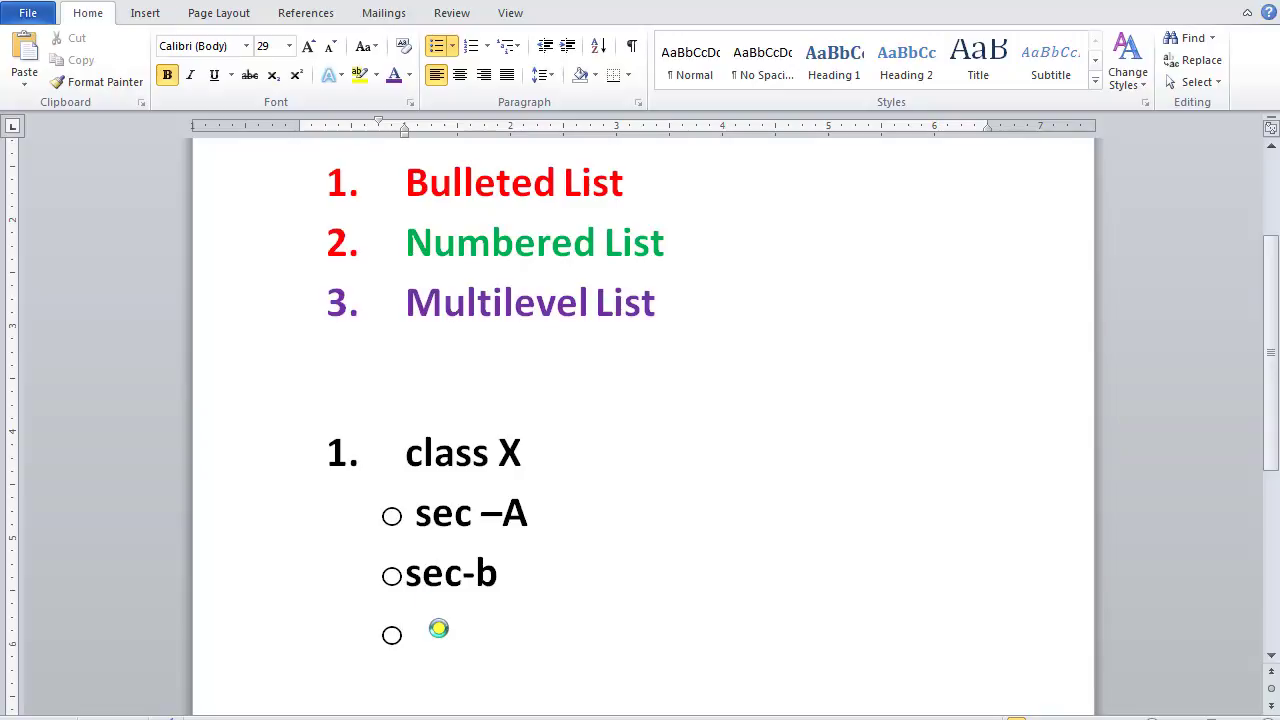
scroll(438, 628, "down", 1)
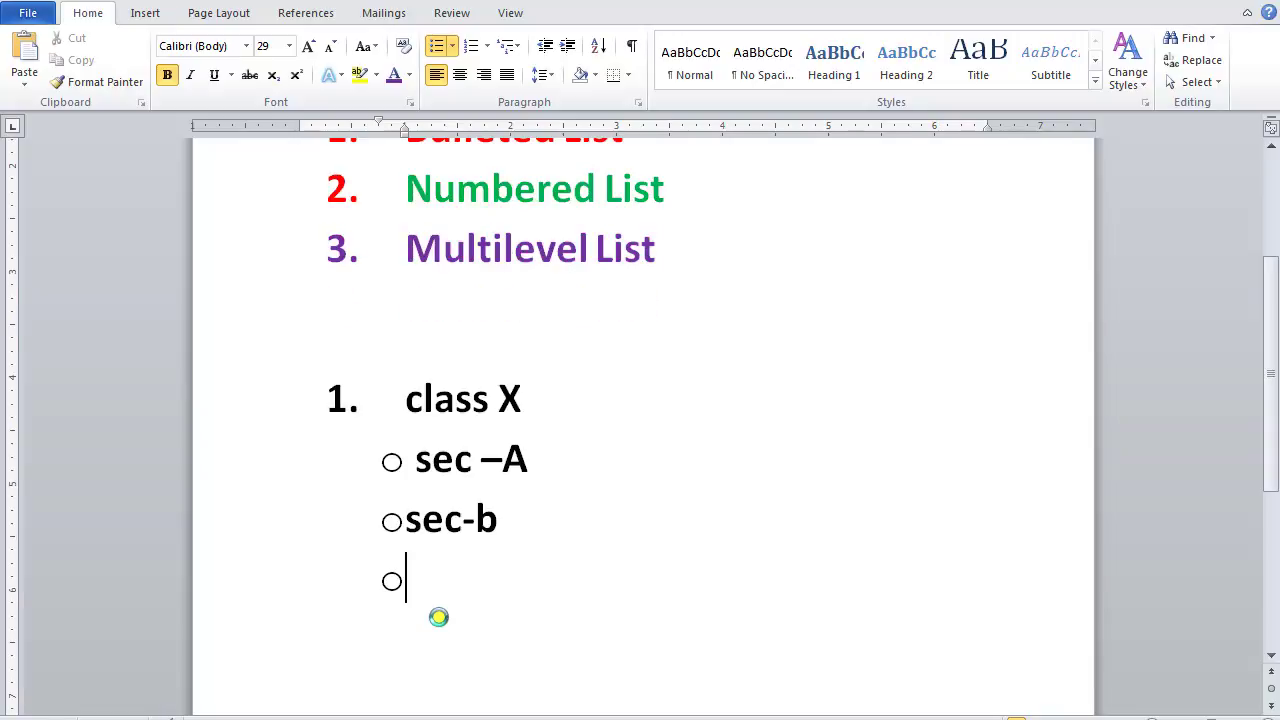
key("shift+Tab")
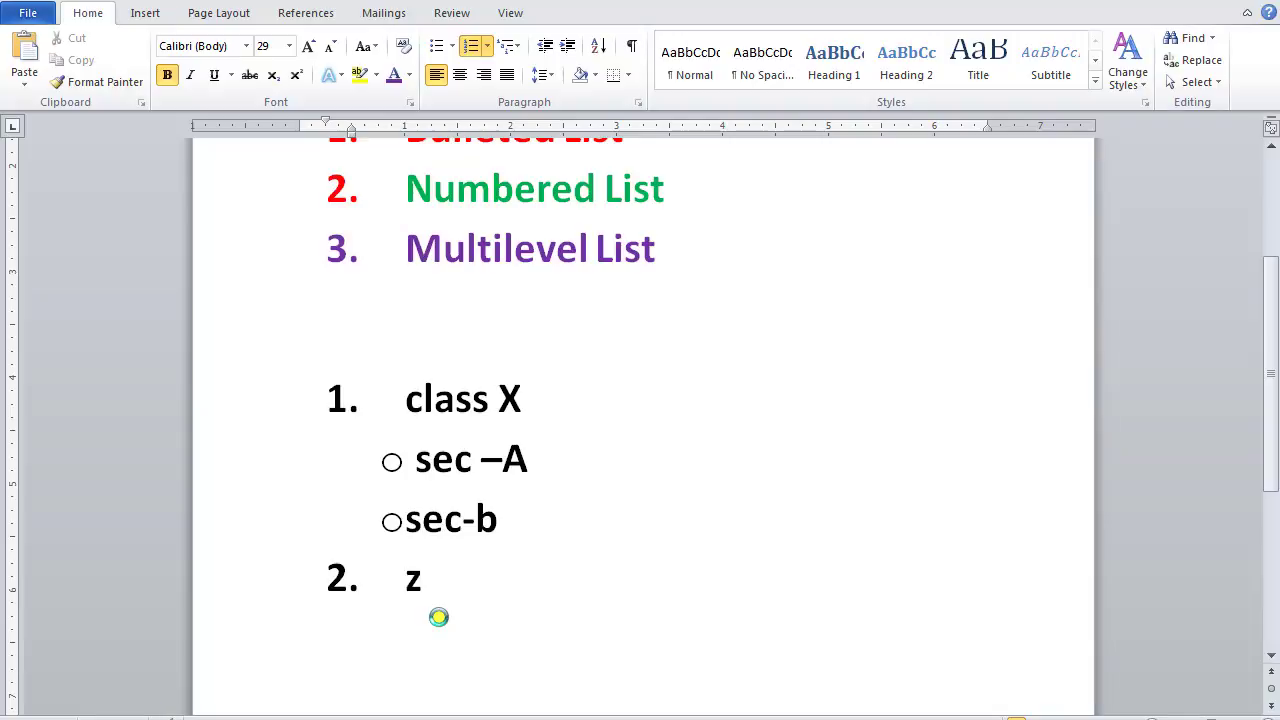
Step: Replace item 2 with 'India' and add 'Rajasthan' as an indented sub-item beneath it
key("BackSpace")
type("India")
key("Return")
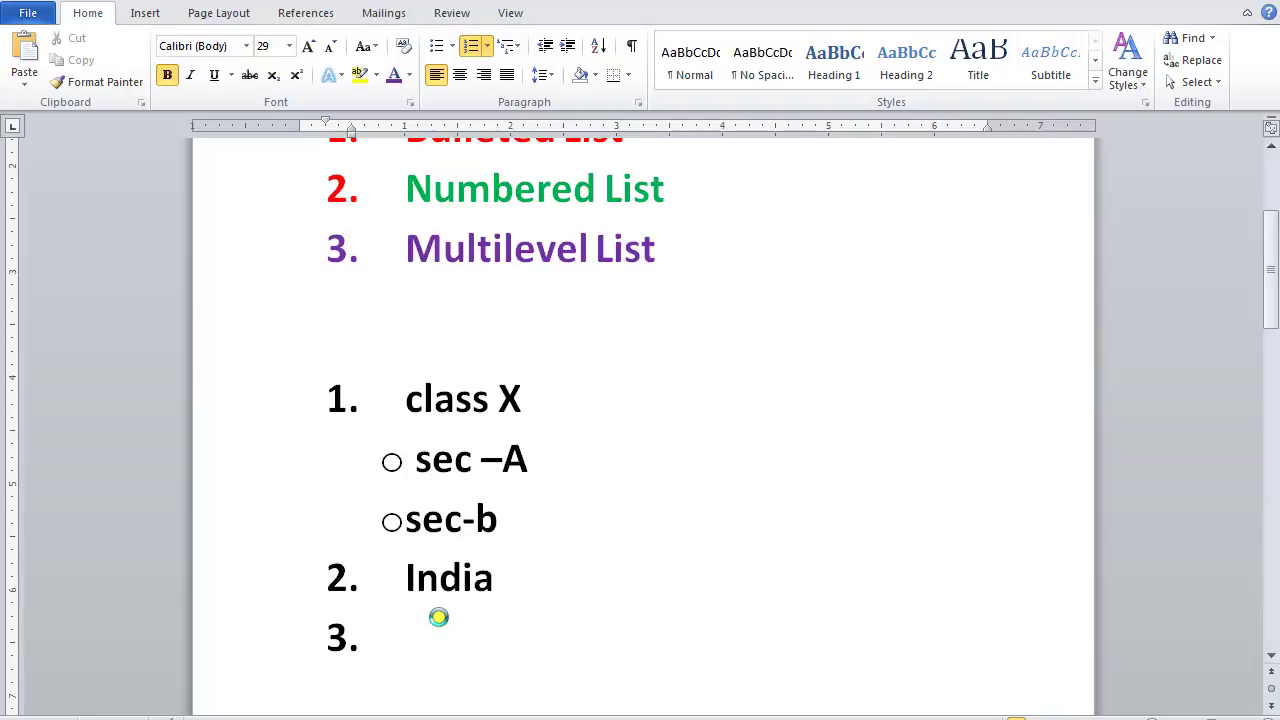
scroll(440, 531, "down", 2)
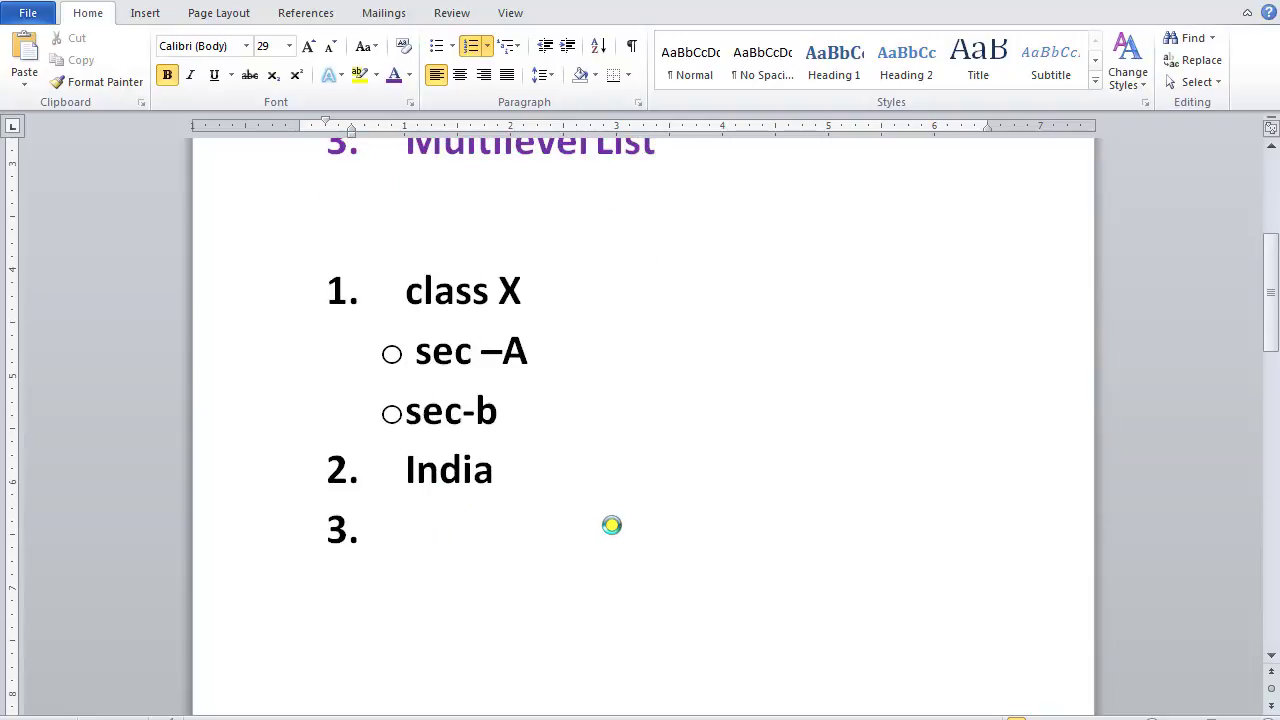
key("Tab")
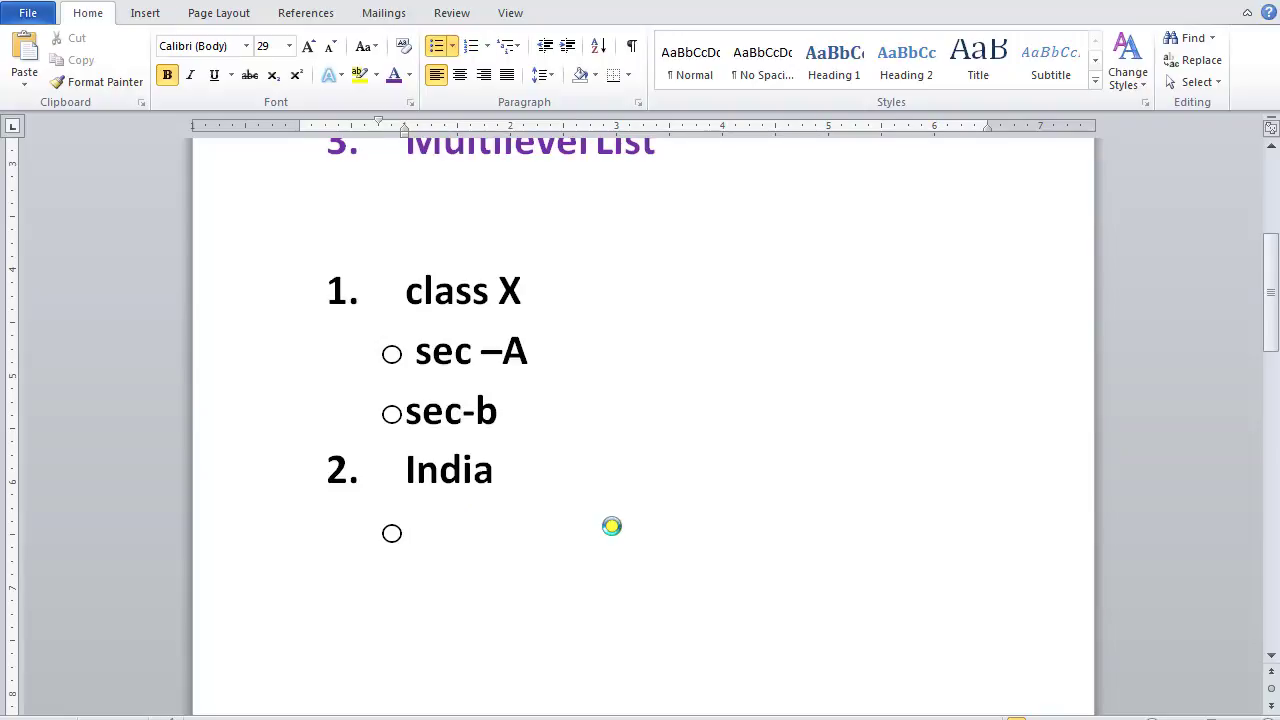
type("Ra")
type("jasthan")
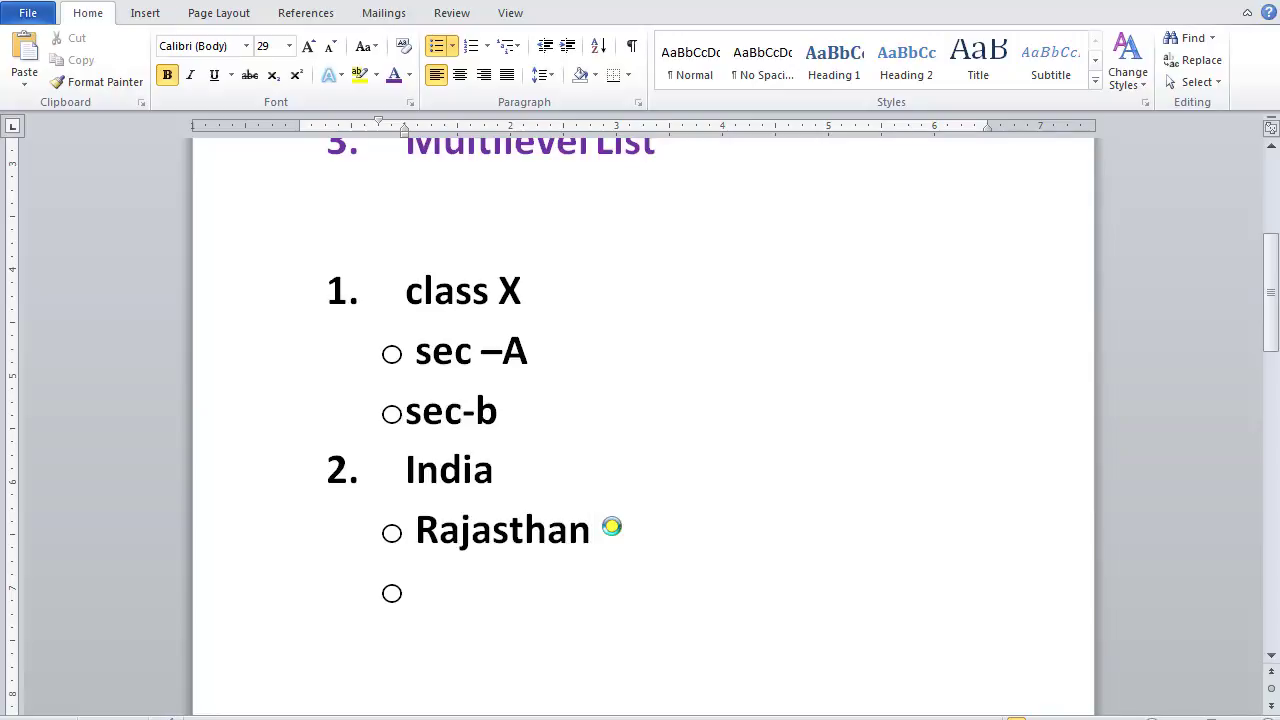
Step: Add 'Udaipur' one level below Rajasthan and 'Sector' one level below Udaipur
key("Tab")
type("d")
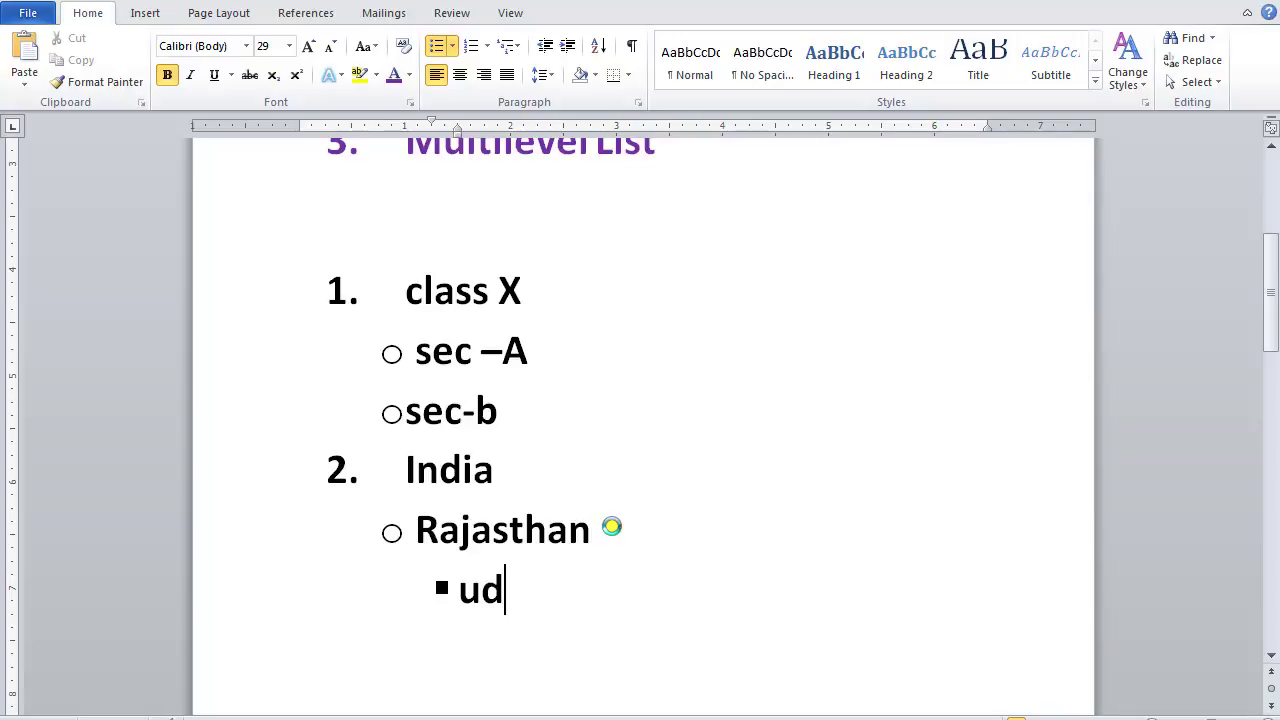
type("aipur")
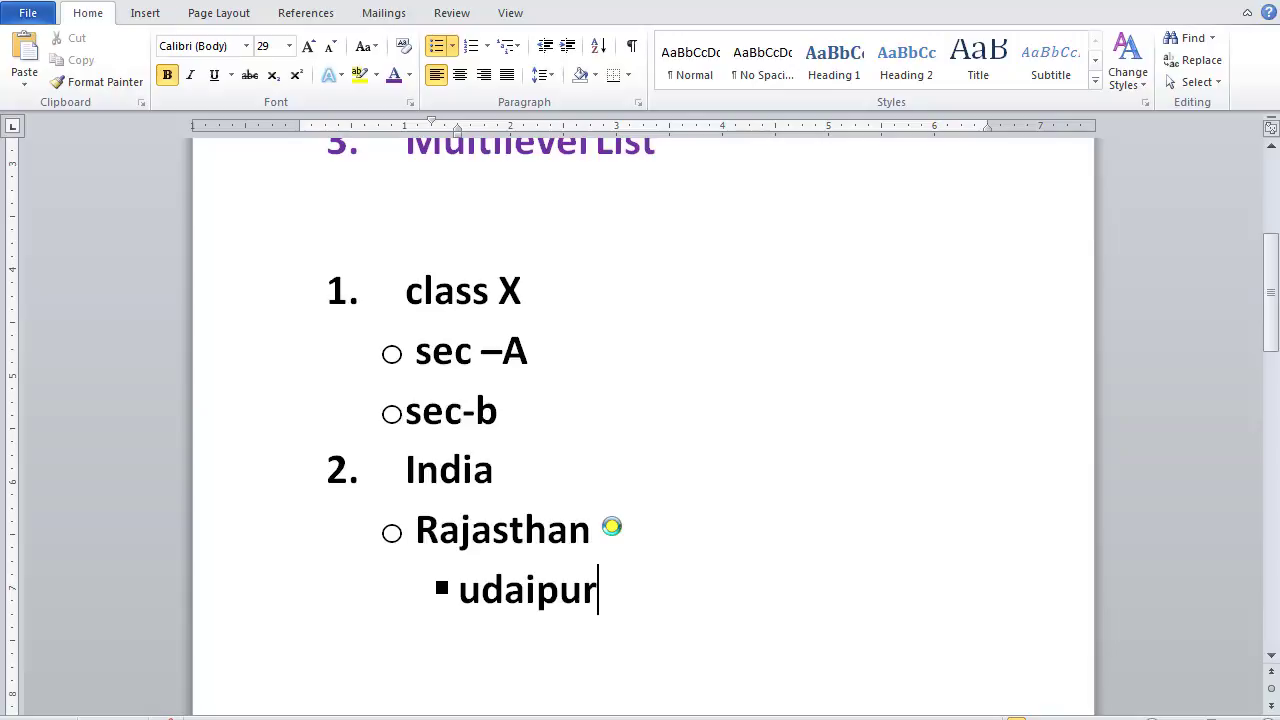
key("Return")
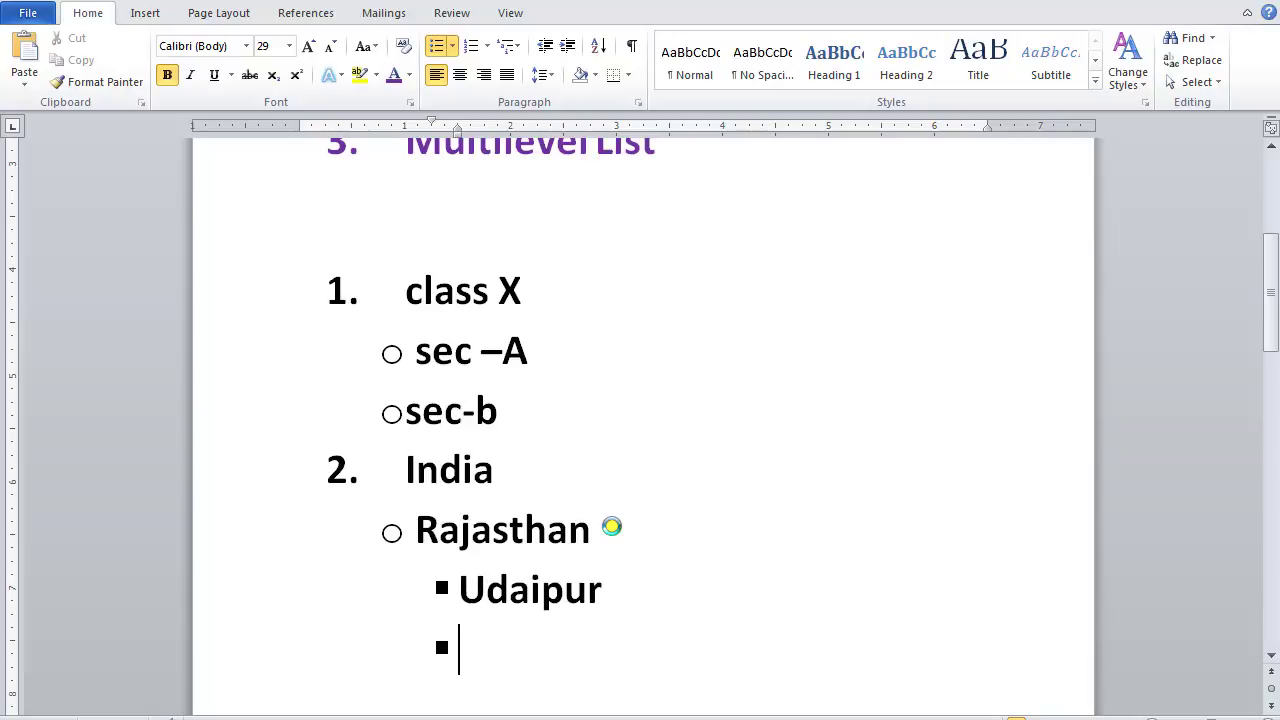
key("Tab")
type("Se")
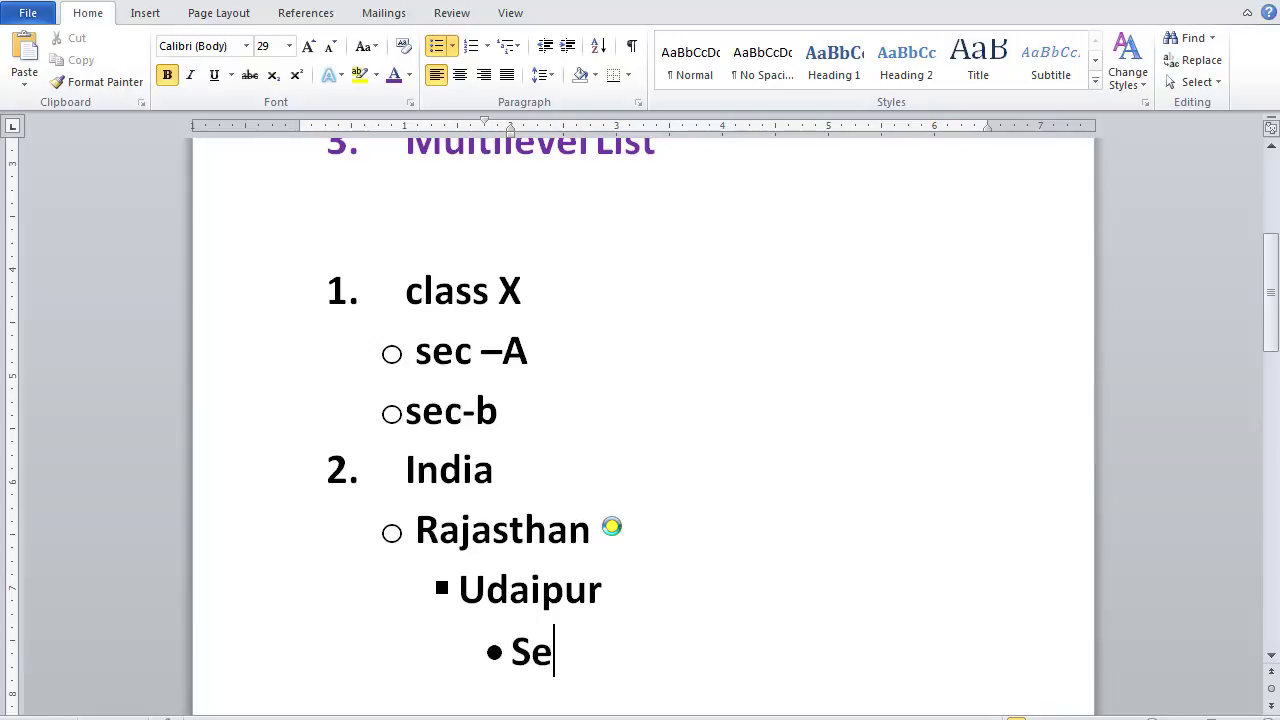
type("ctor")
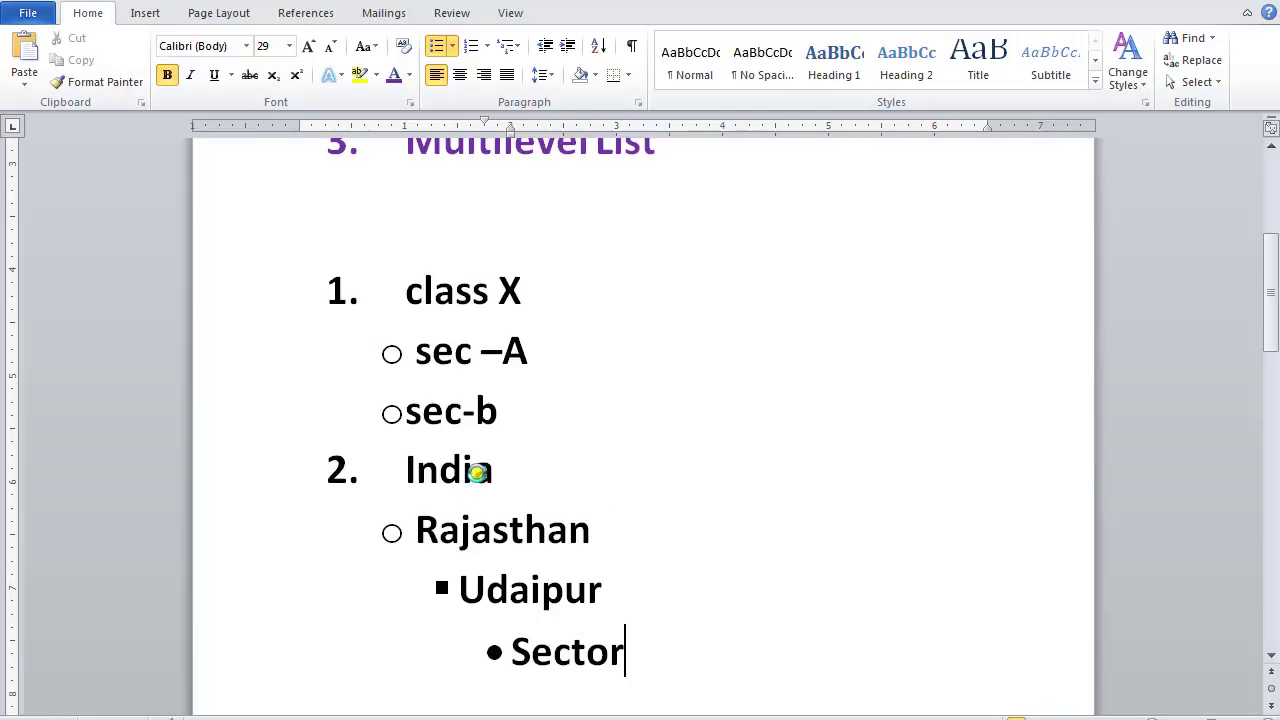
Step: Place the insertion point at the end of Sector and start a new entry below it
left_click(478, 470)
left_click(494, 530)
left_click(563, 594)
left_click(592, 654)
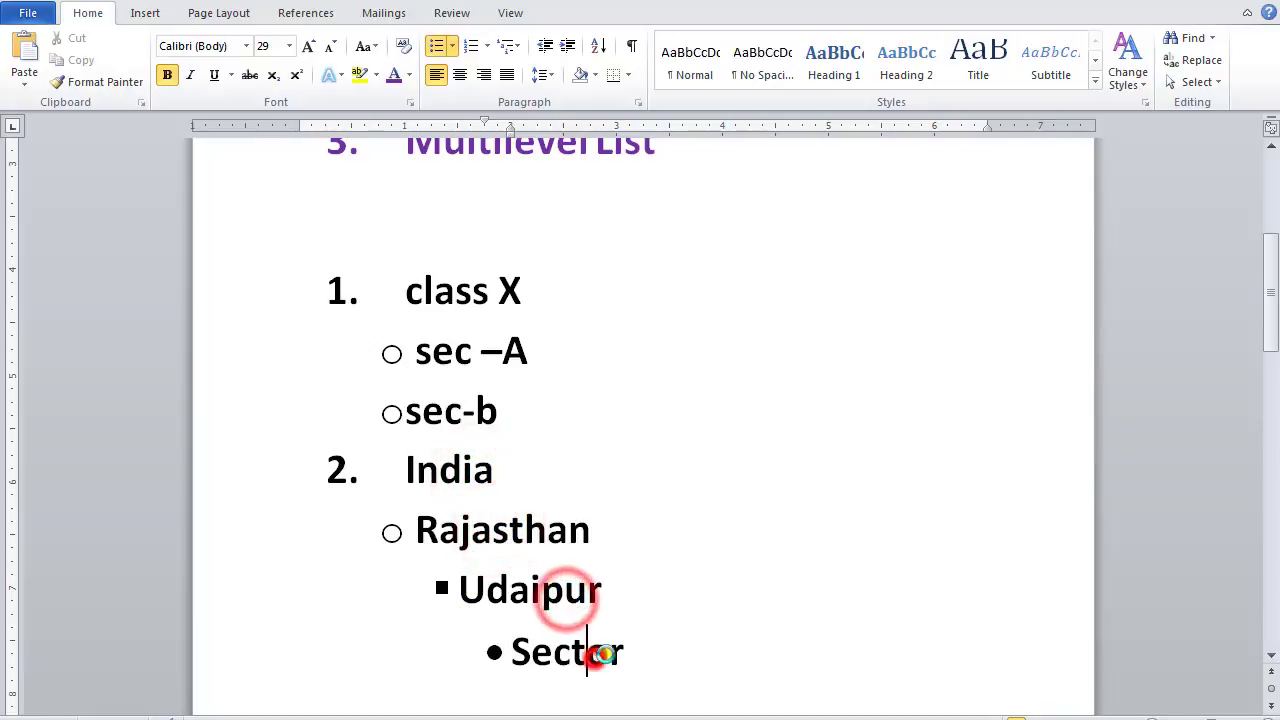
scroll(600, 640, "down", 1)
scroll(480, 414, "down", 1)
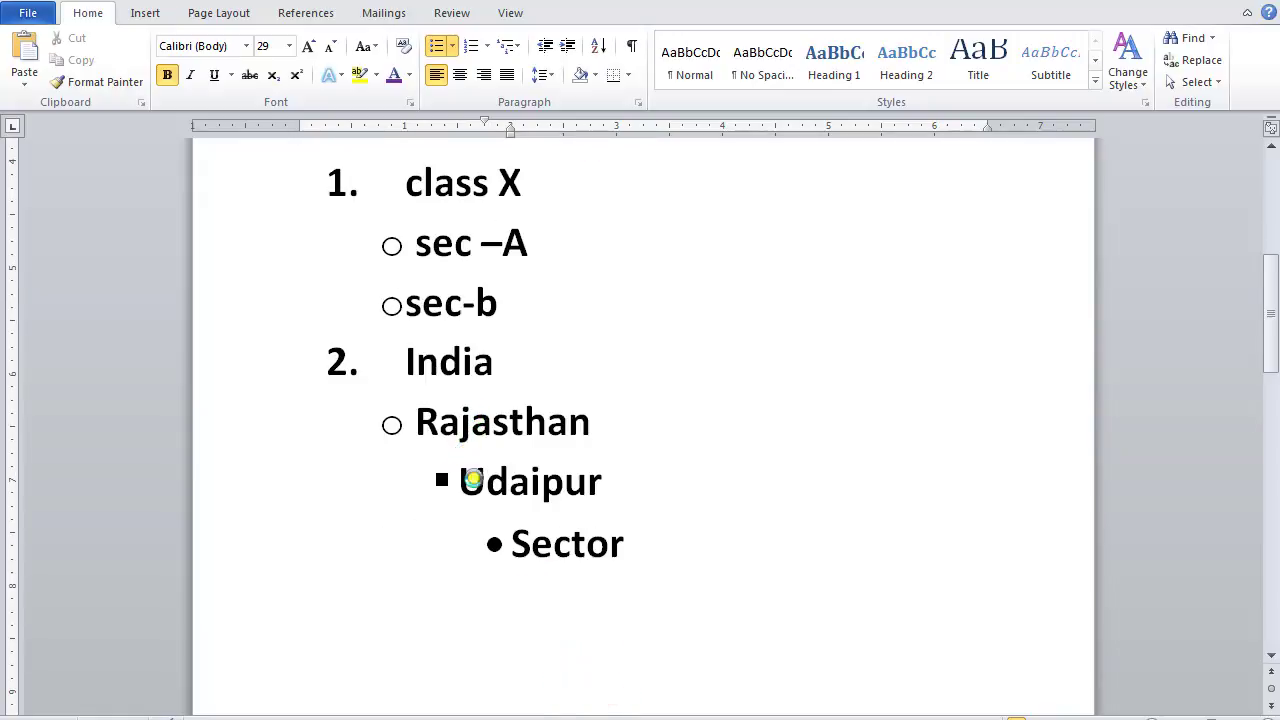
left_click(634, 543)
double_click(608, 483)
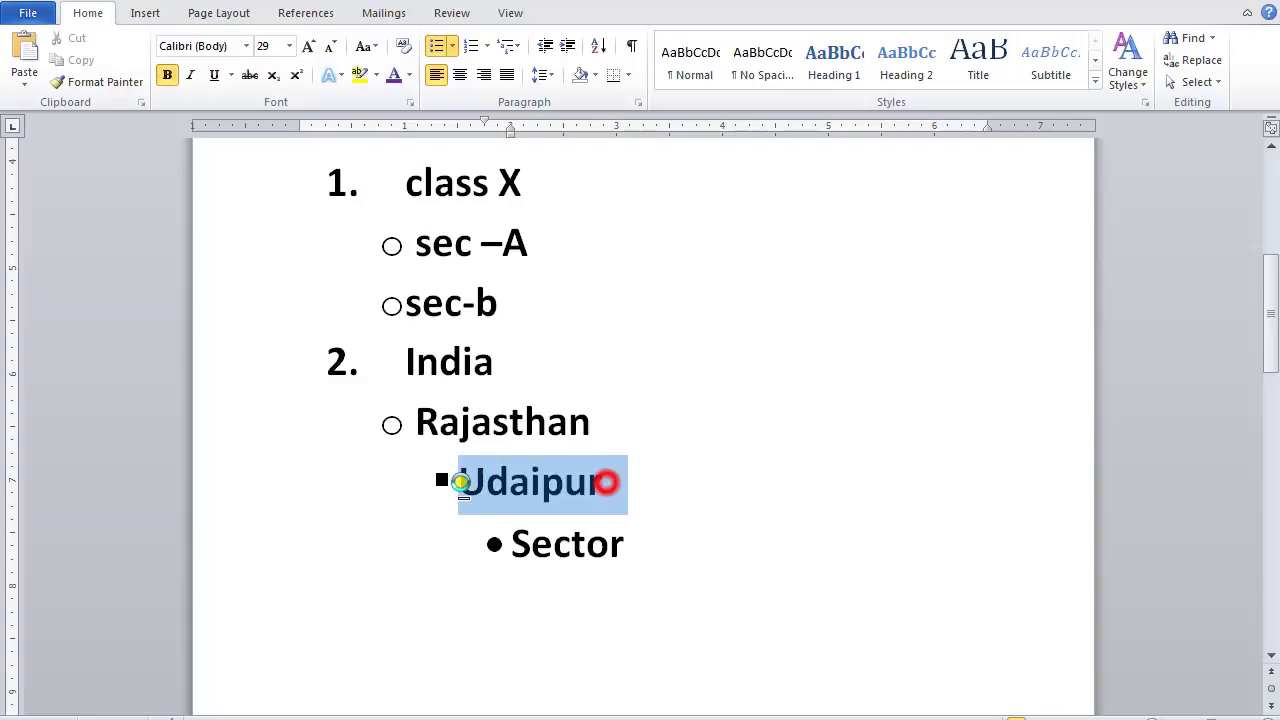
left_click(638, 550)
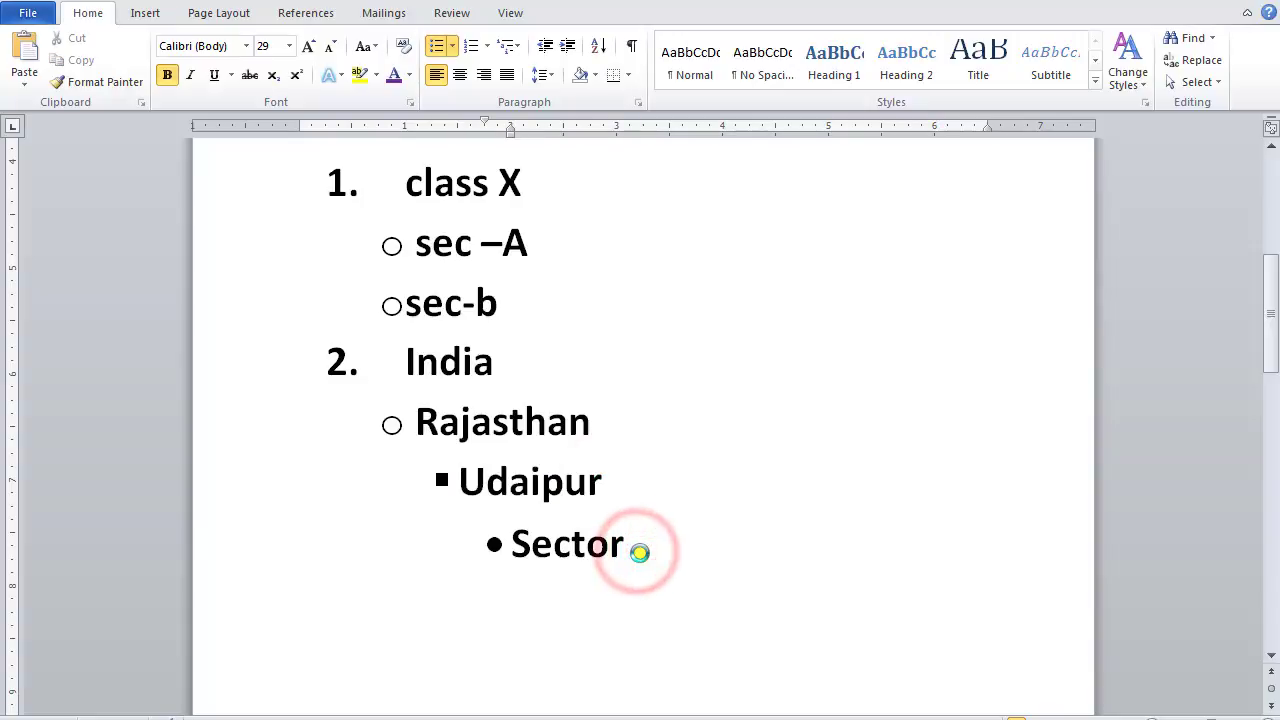
key("Return")
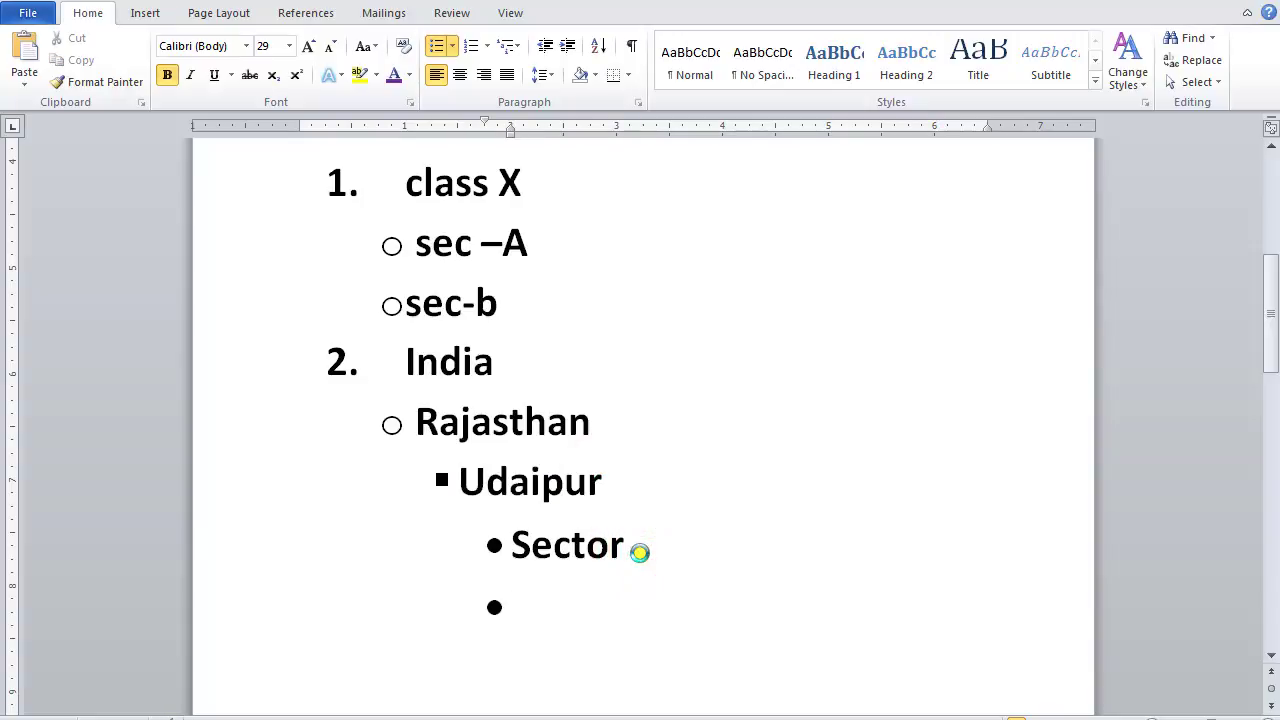
Step: Complete the fourth-level entry so it reads 'Sector 5'
key("Up")
key("End")
type("5")
key("Down")
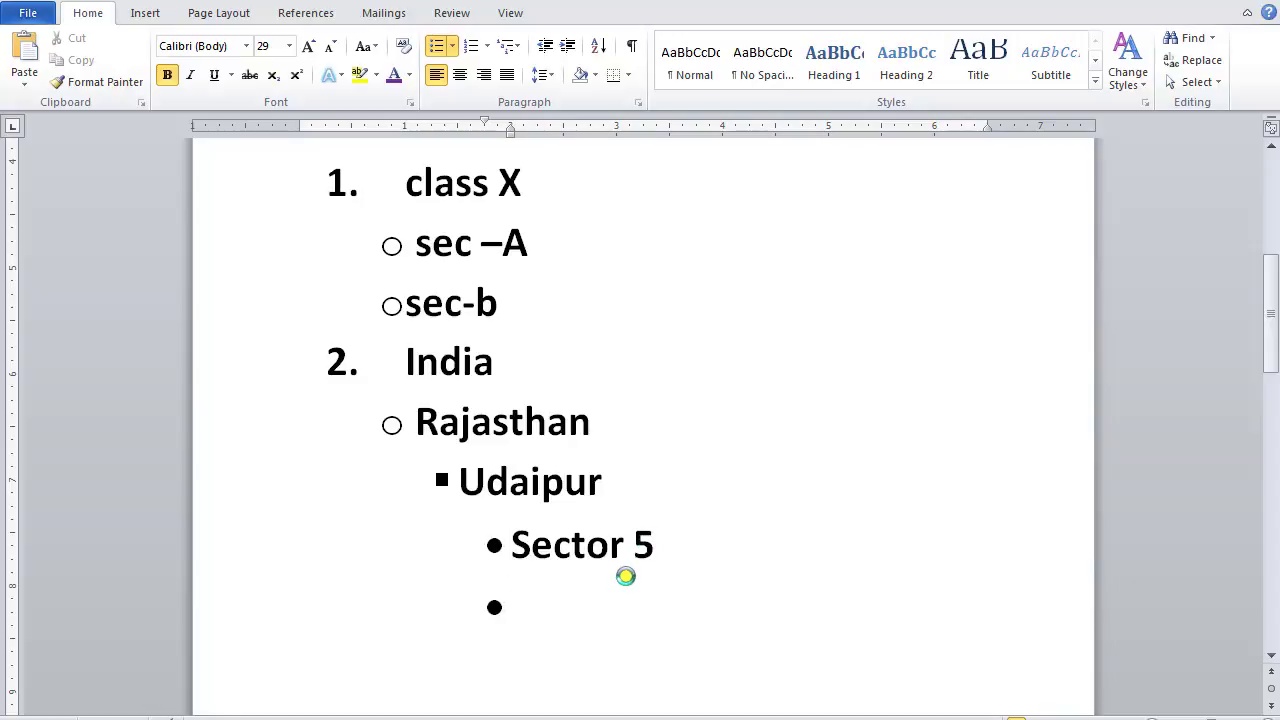
Step: Add 'Jaipur' at Udaipur's level under Rajasthan and start a new entry after it
left_click_drag(457, 477, 606, 486)
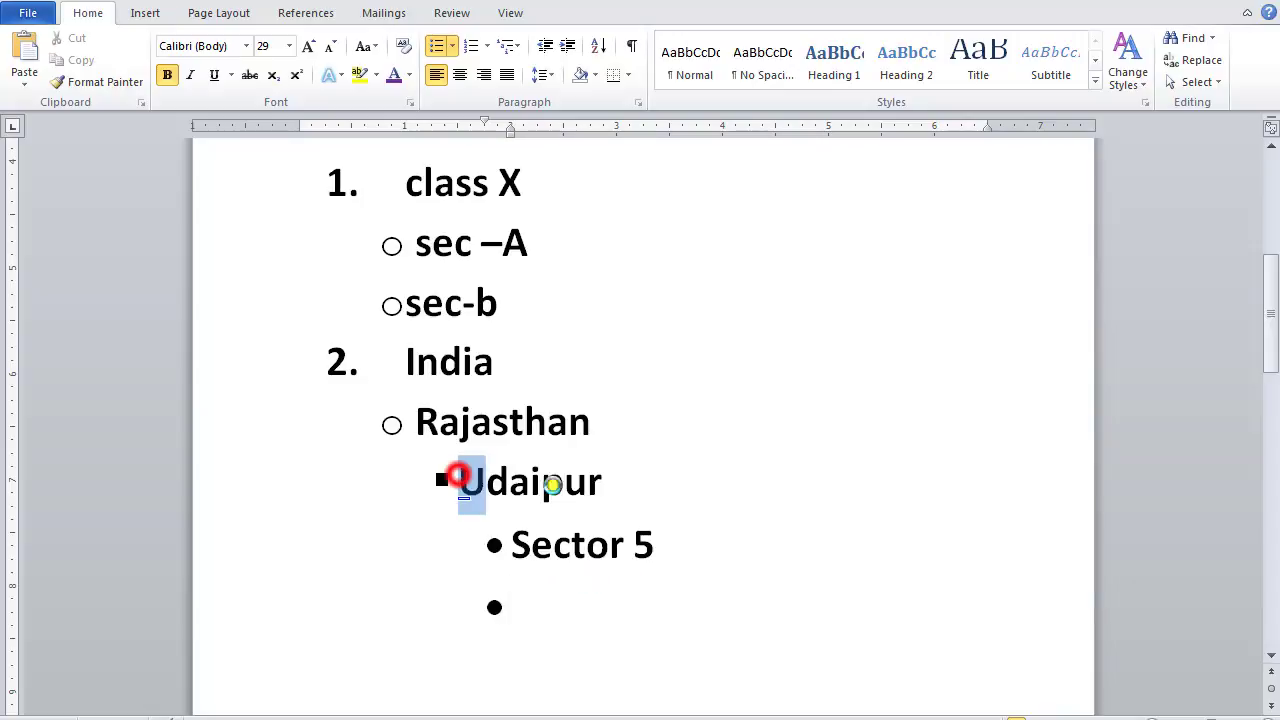
left_click(514, 608)
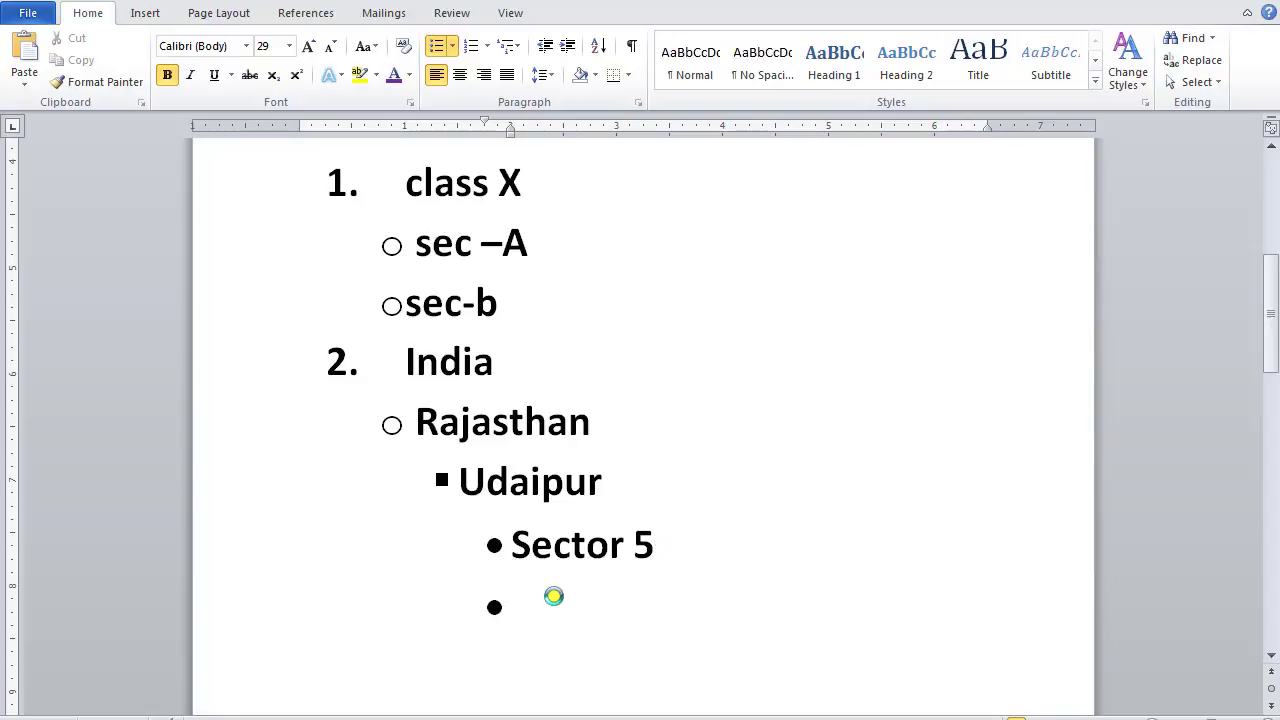
key("shift+Tab")
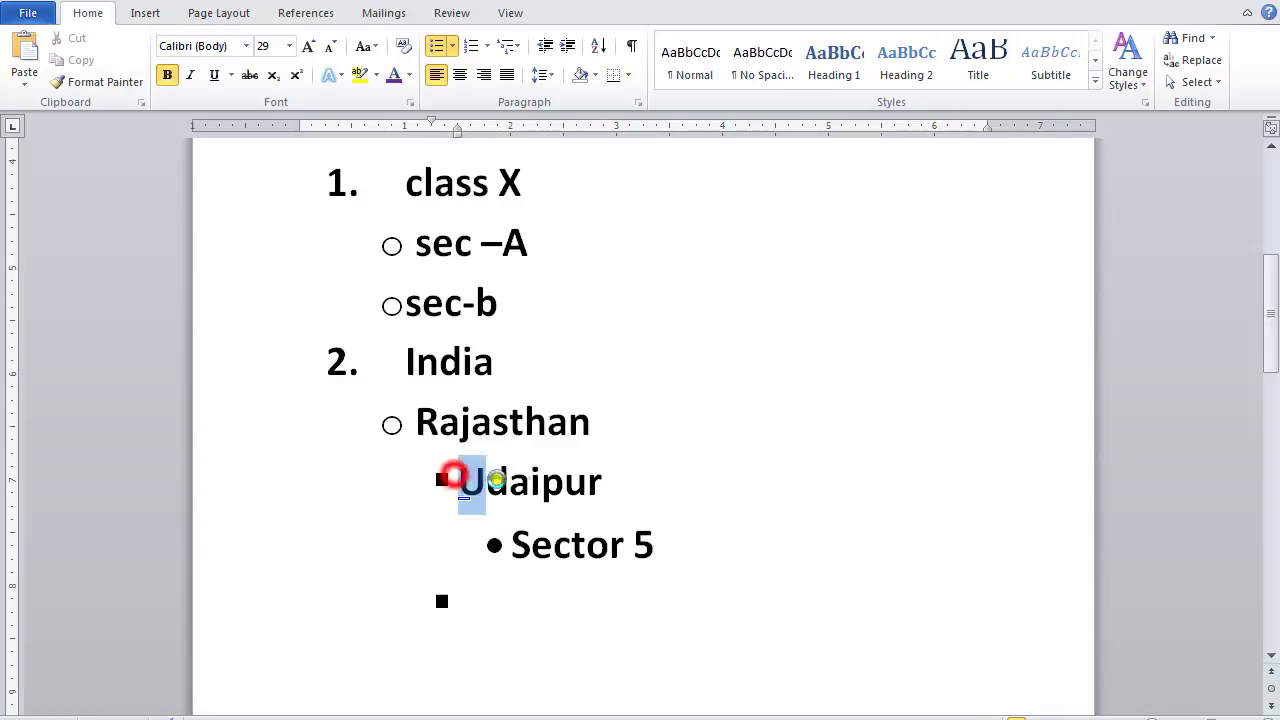
left_click_drag(452, 477, 598, 488)
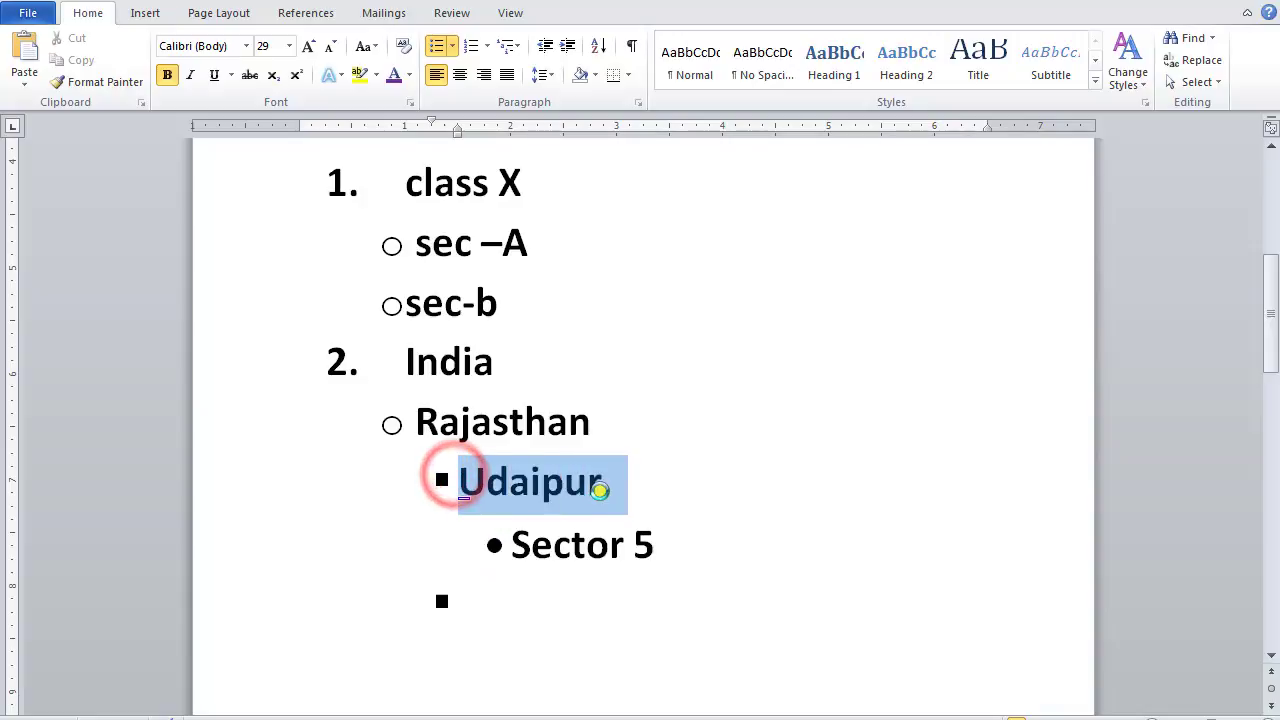
left_click(462, 612)
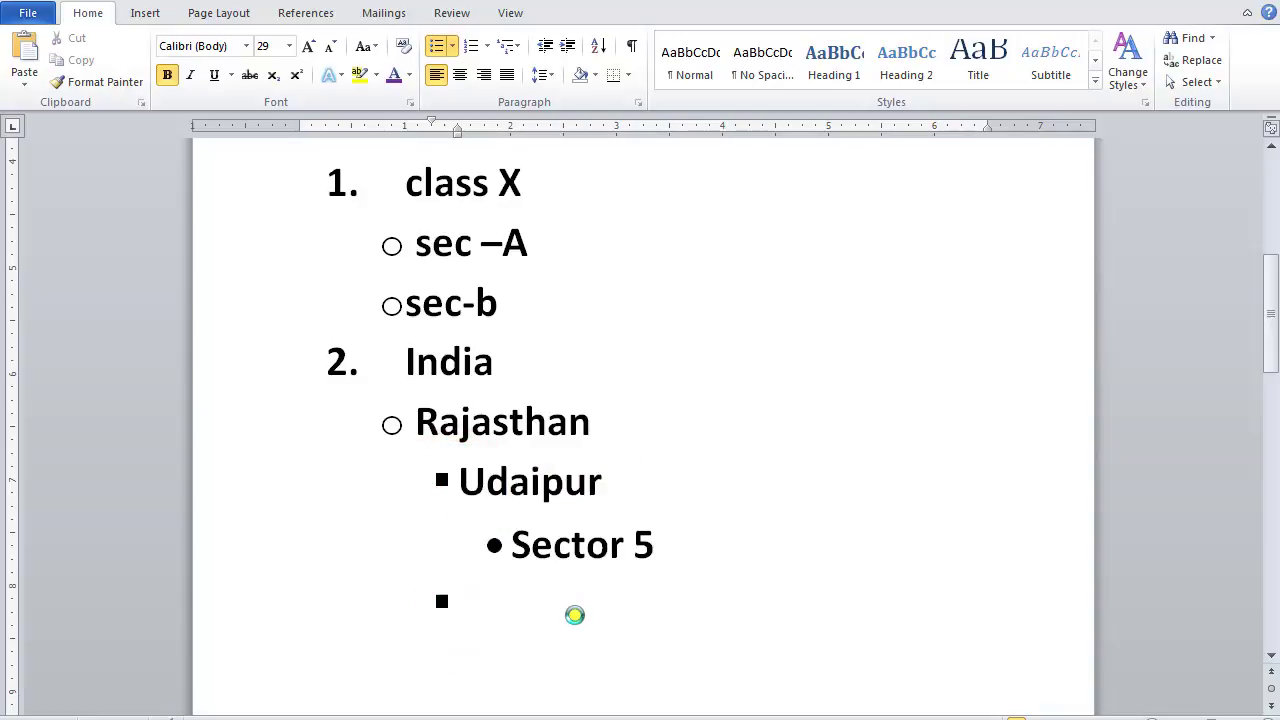
type("ja")
type("ipur")
key("Return")
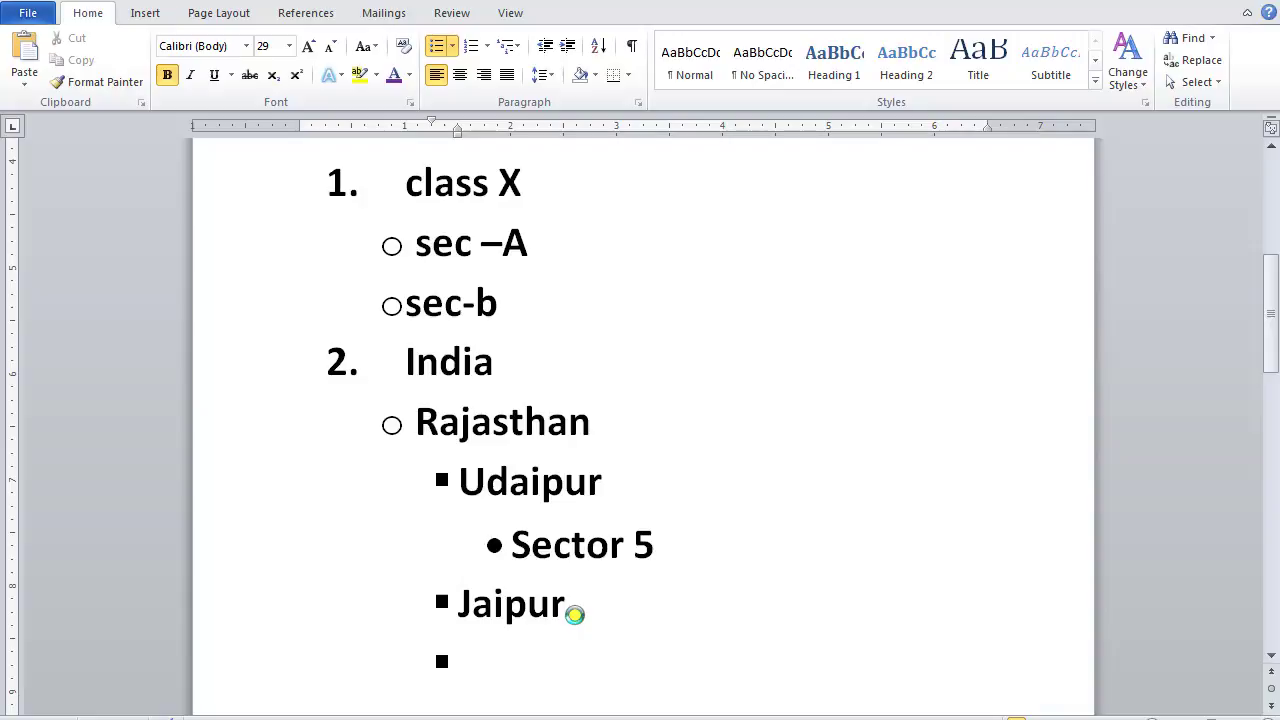
key("Tab")
key("shift+Tab")
key("shift+Tab")
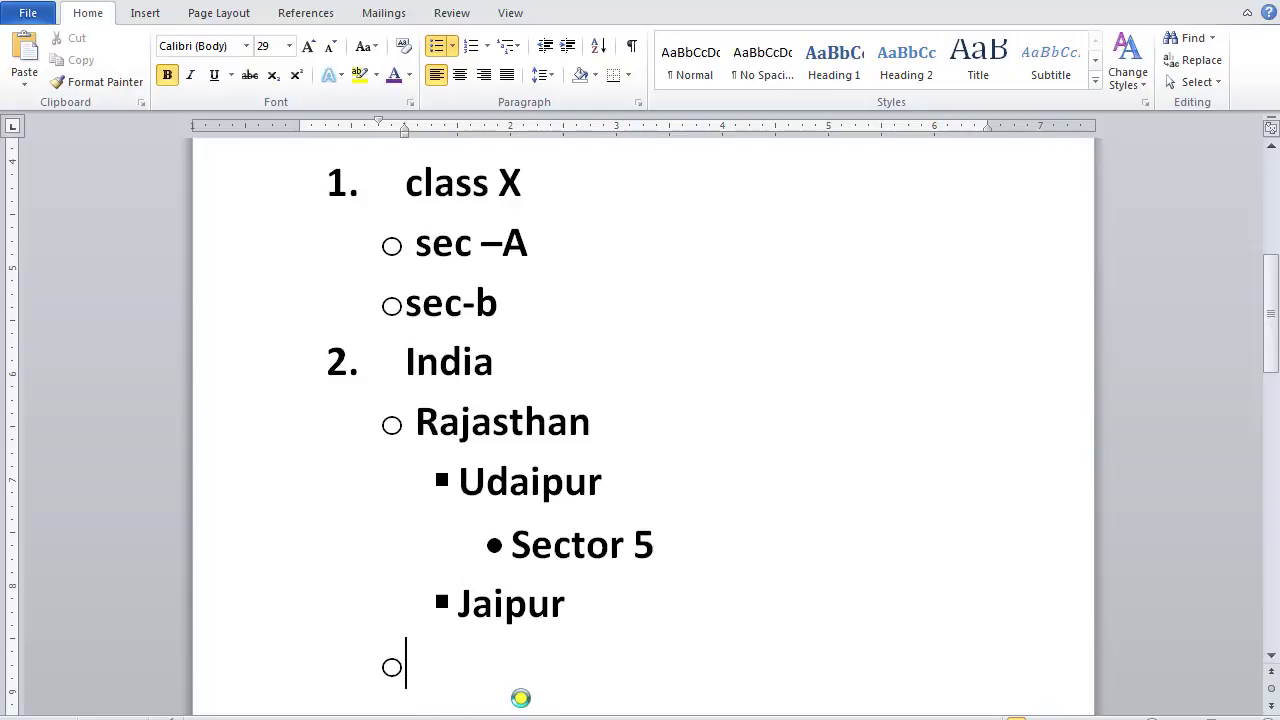
Step: Promote the blank line after Jaipur to item 3, then remove its numbering
key("shift+Tab")
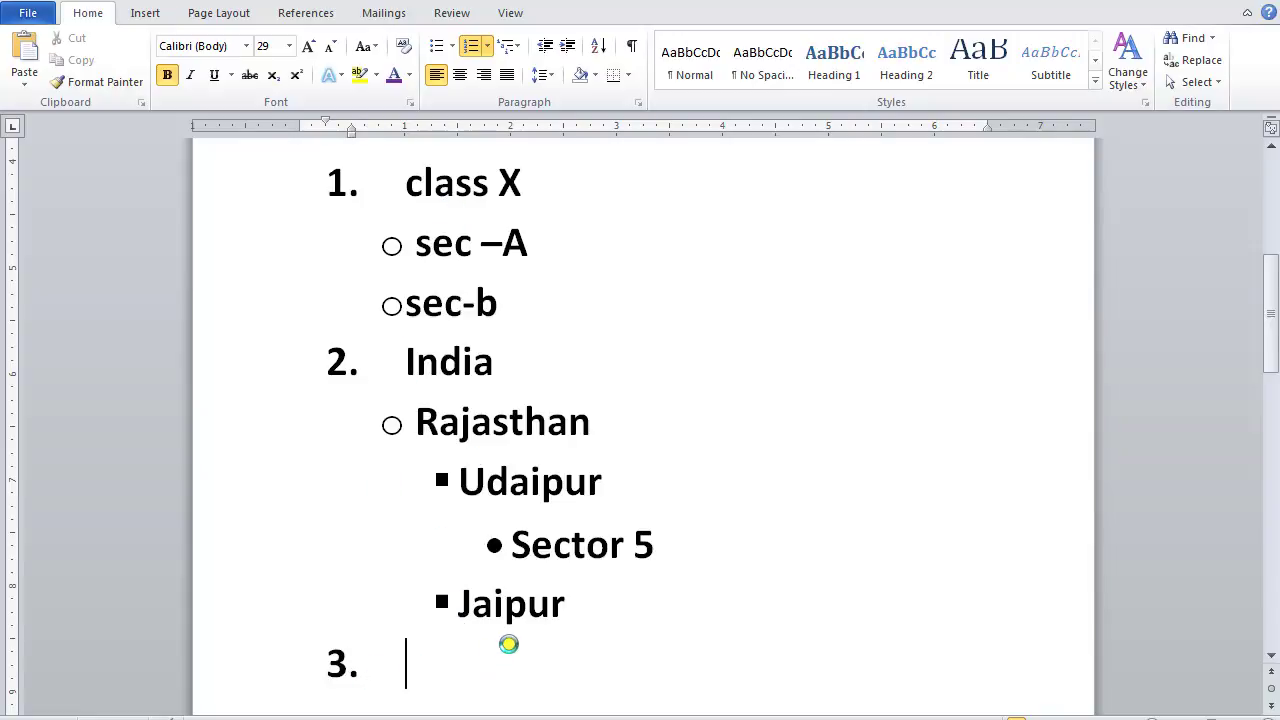
scroll(508, 644, "down", 2)
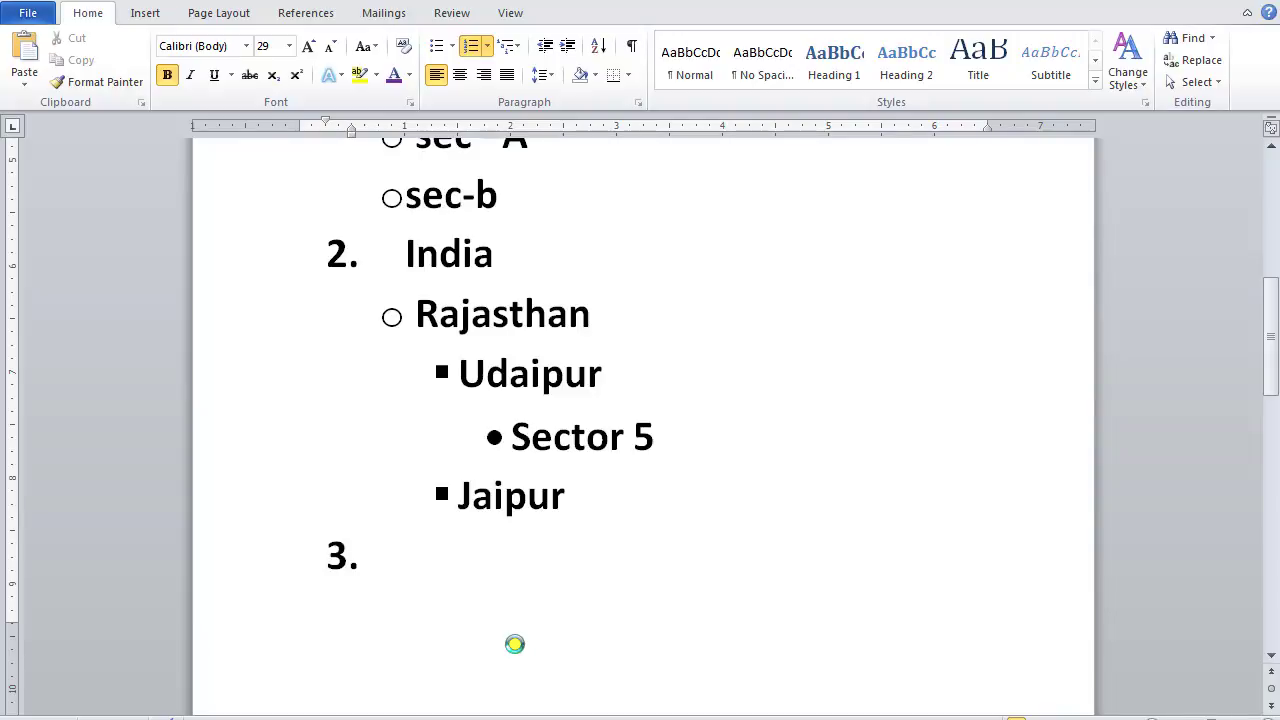
scroll(525, 640, "up", 1)
scroll(490, 570, "up", 1)
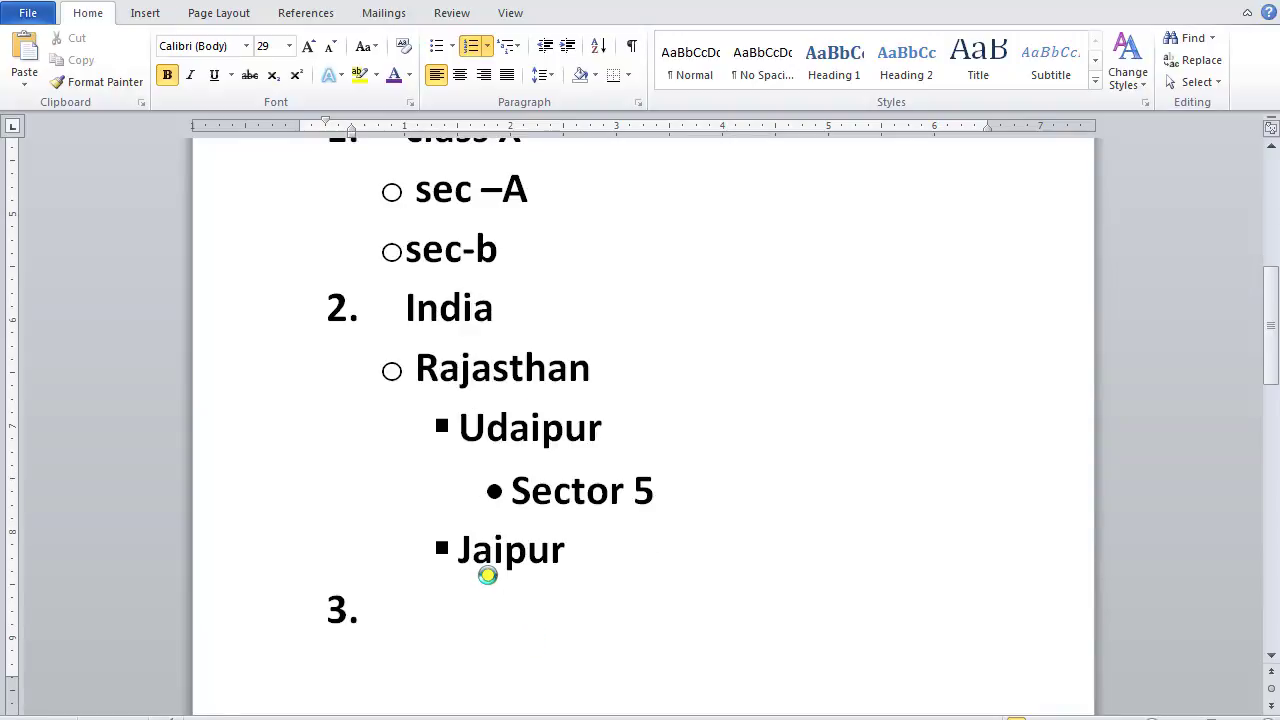
key("Return")
scroll(495, 560, "up", 2)
scroll(503, 520, "up", 2)
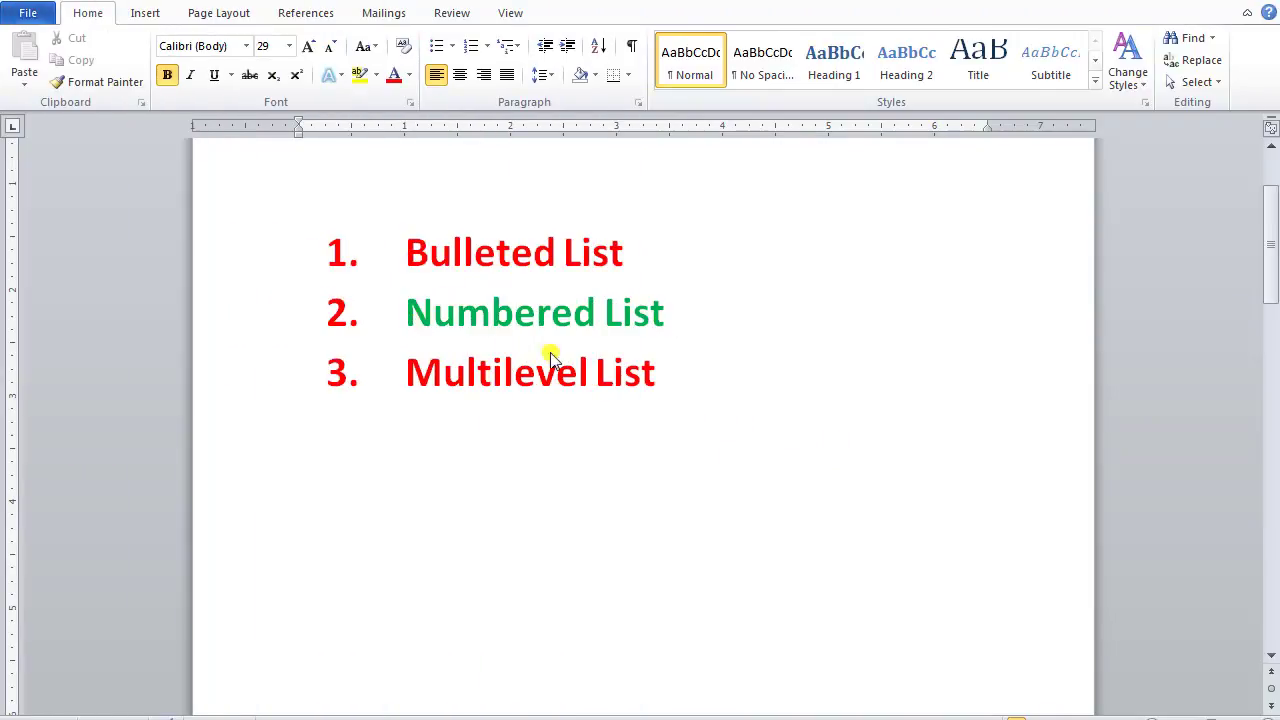
left_click(677, 383)
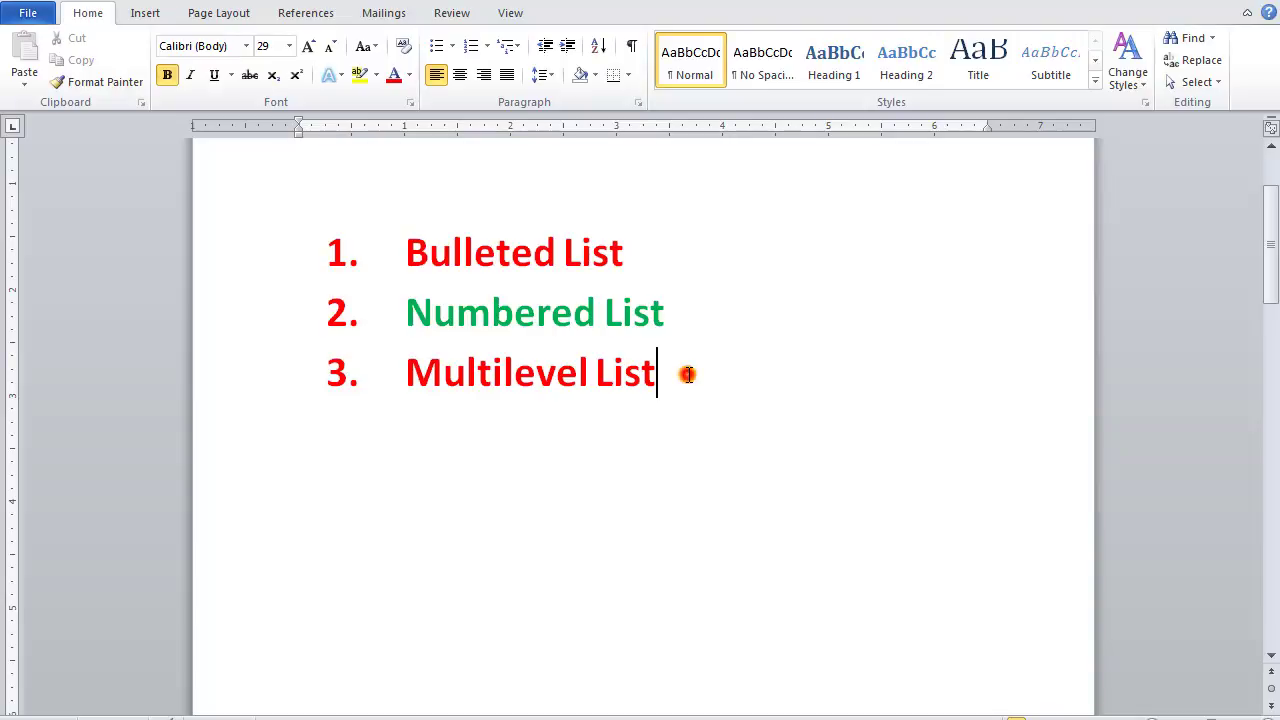
triple_click(687, 373)
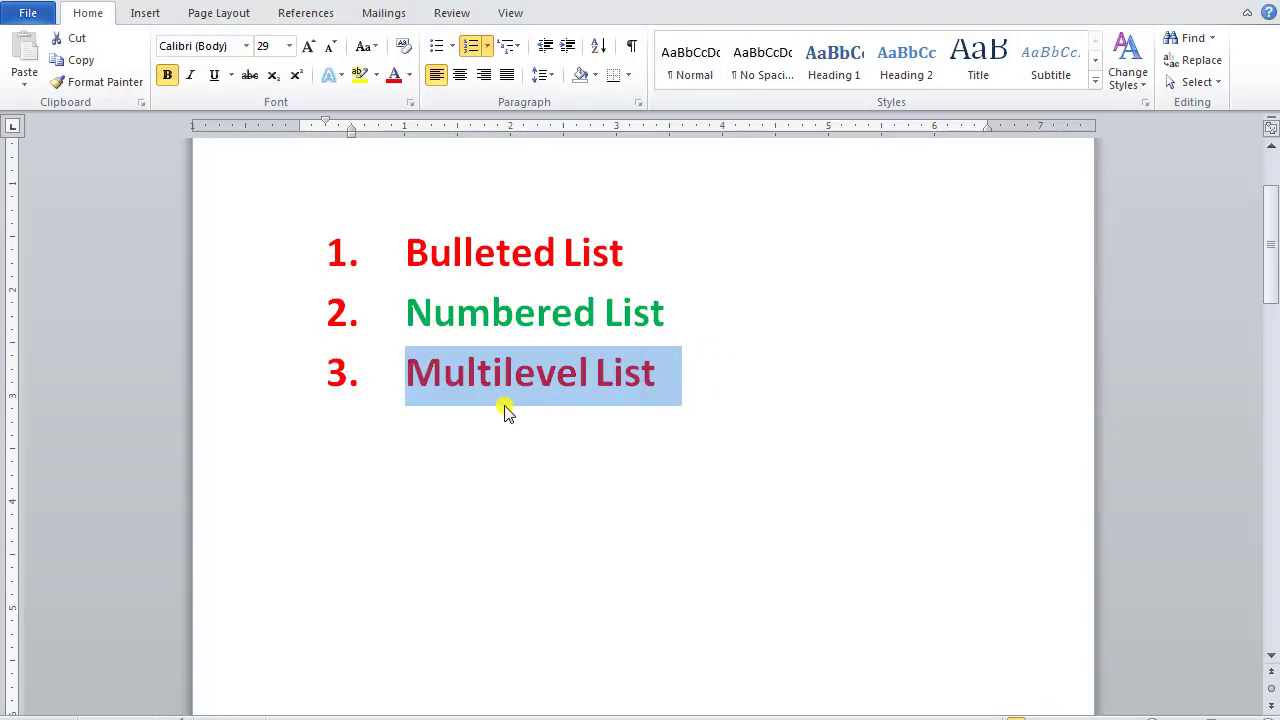